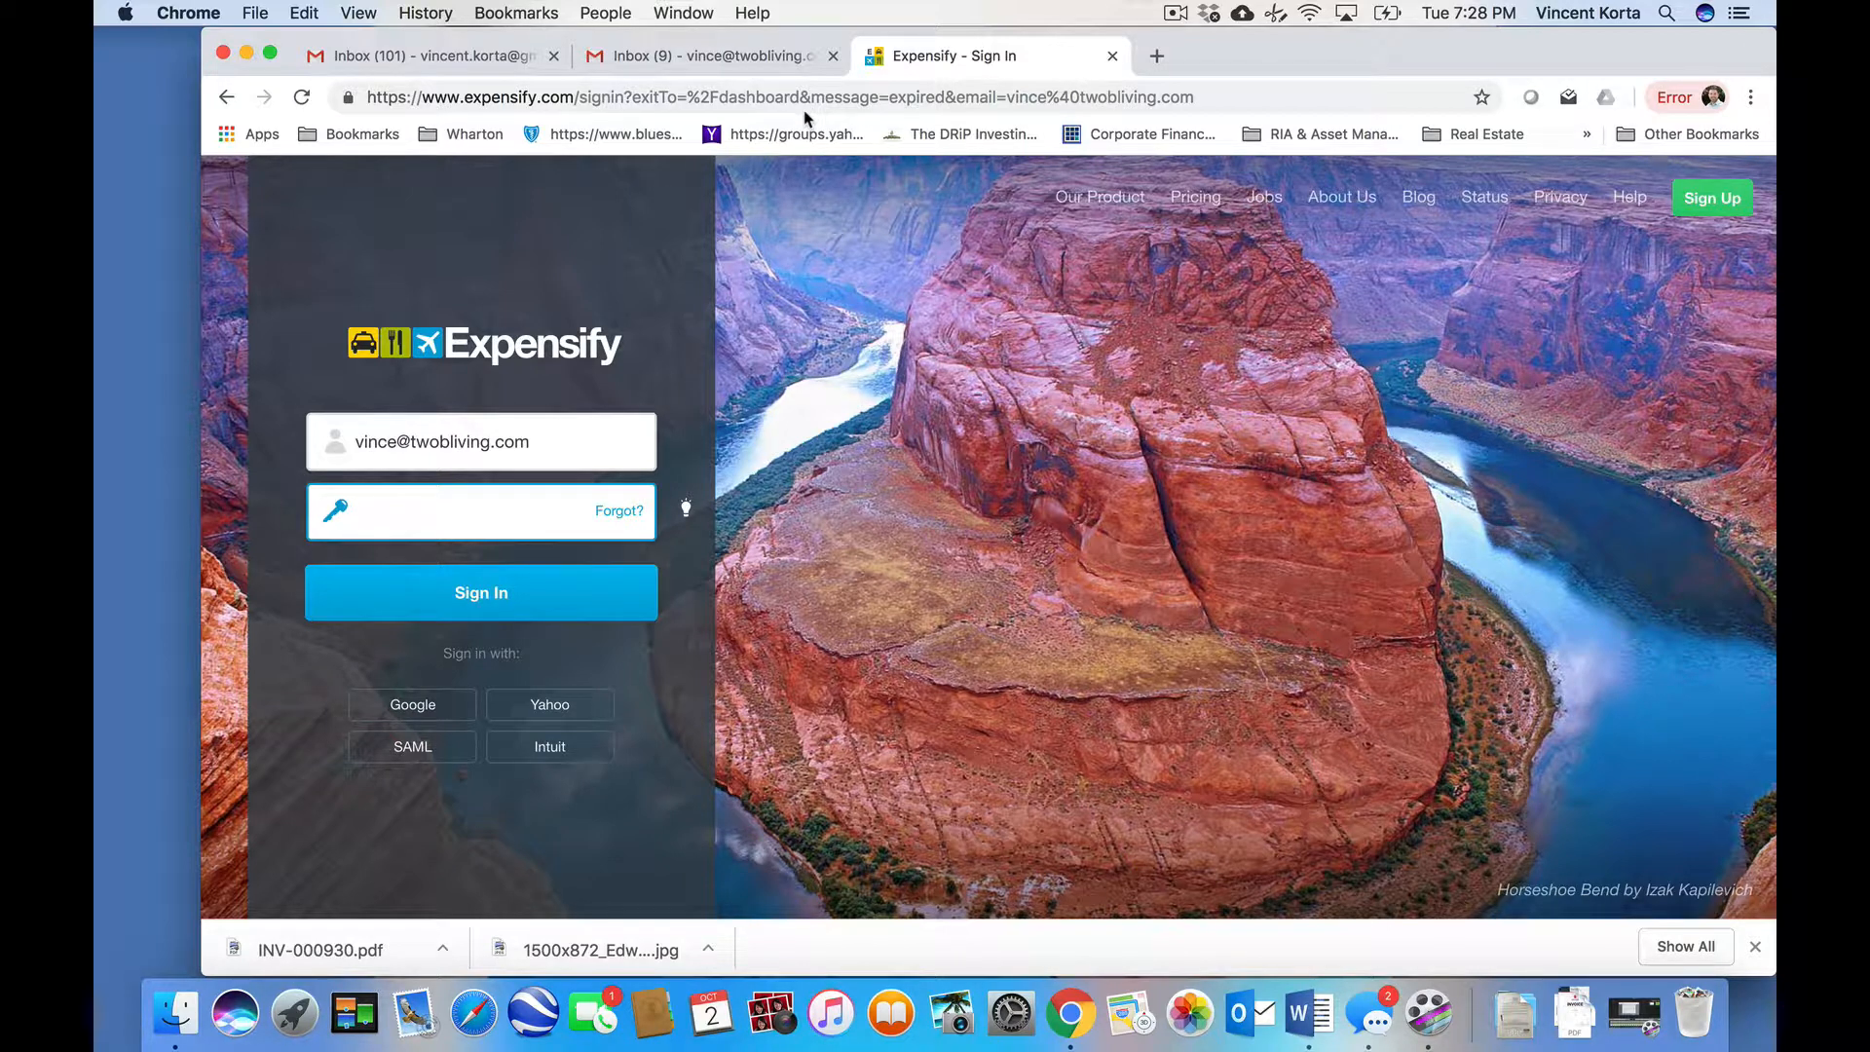
- Sign in with the account password to reach the 2BL Credit Card Expenses Inbox
{"action": "type", "text": "a**********"}
{"action": "key", "text": "Return"}
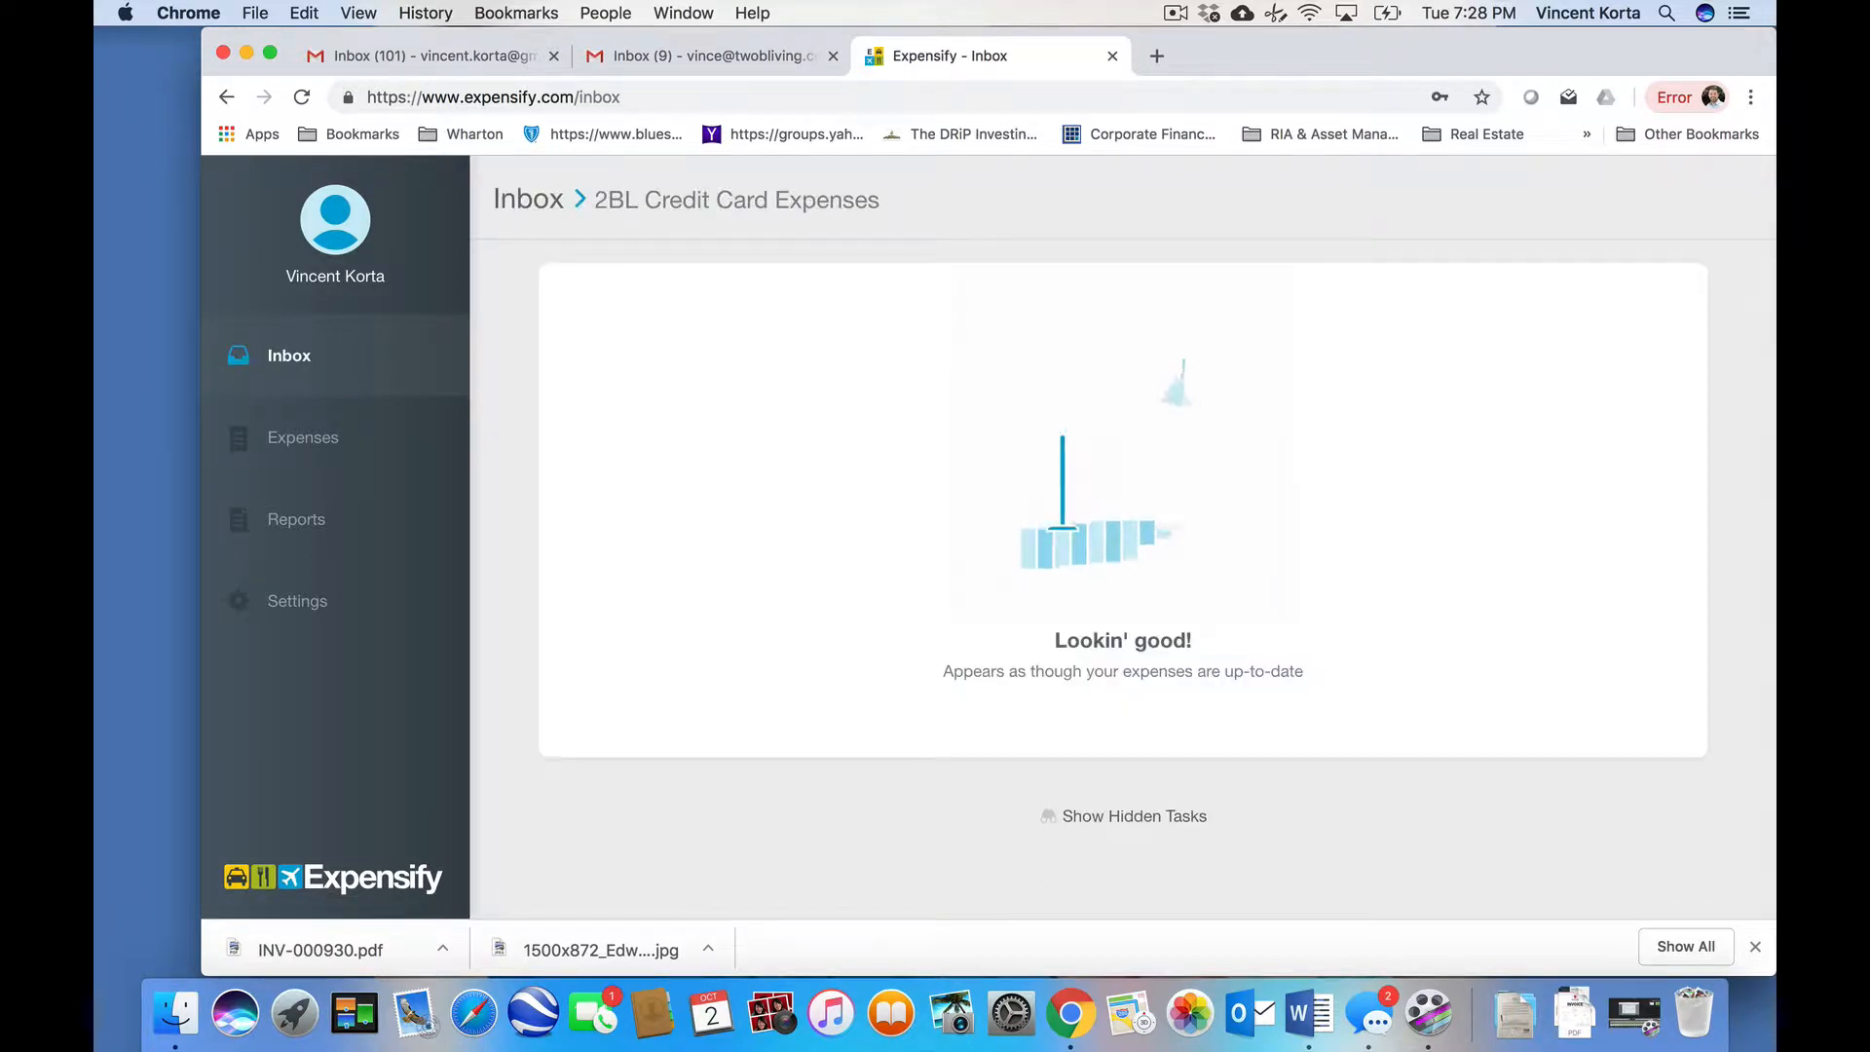
- Dismiss the downloads bar, shift the window left, and go to the Expenses list
{"action": "left_click", "coordinate": [1756, 948]}
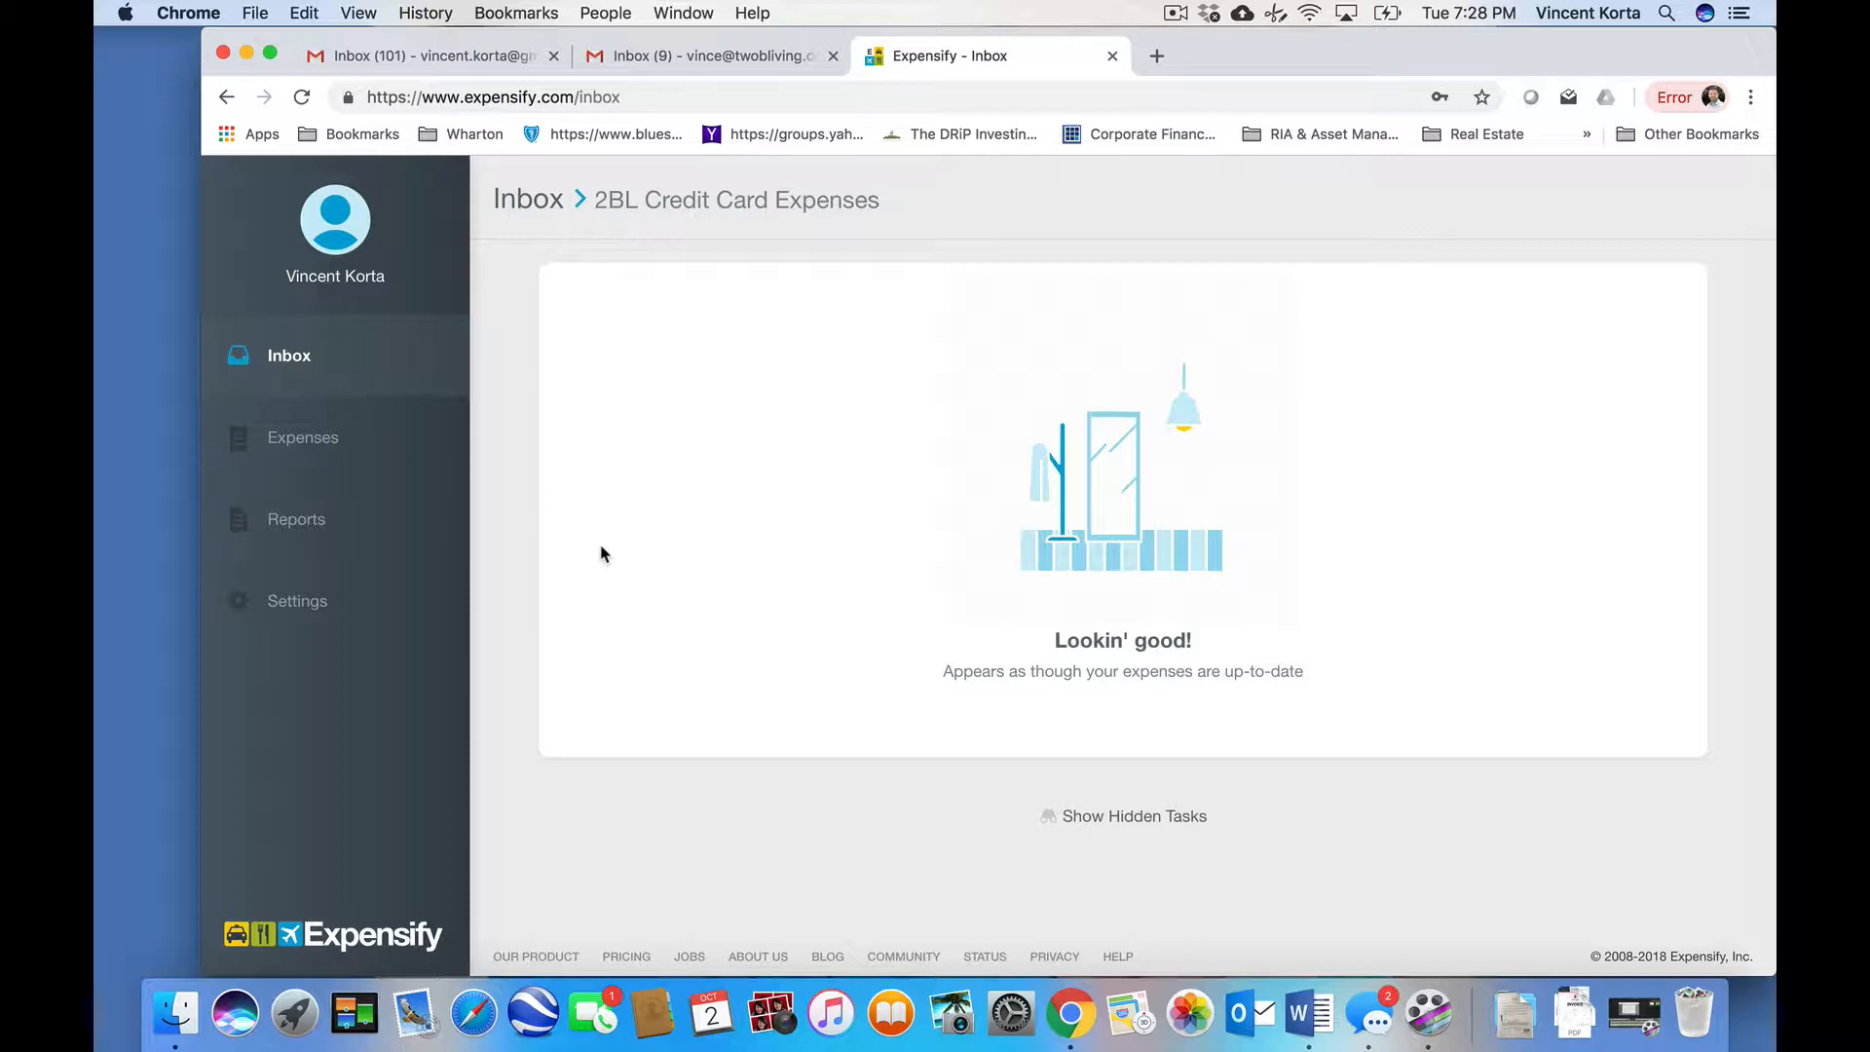
{"action": "left_click_drag", "start_coordinate": [1240, 71], "coordinate": [1201, 71]}
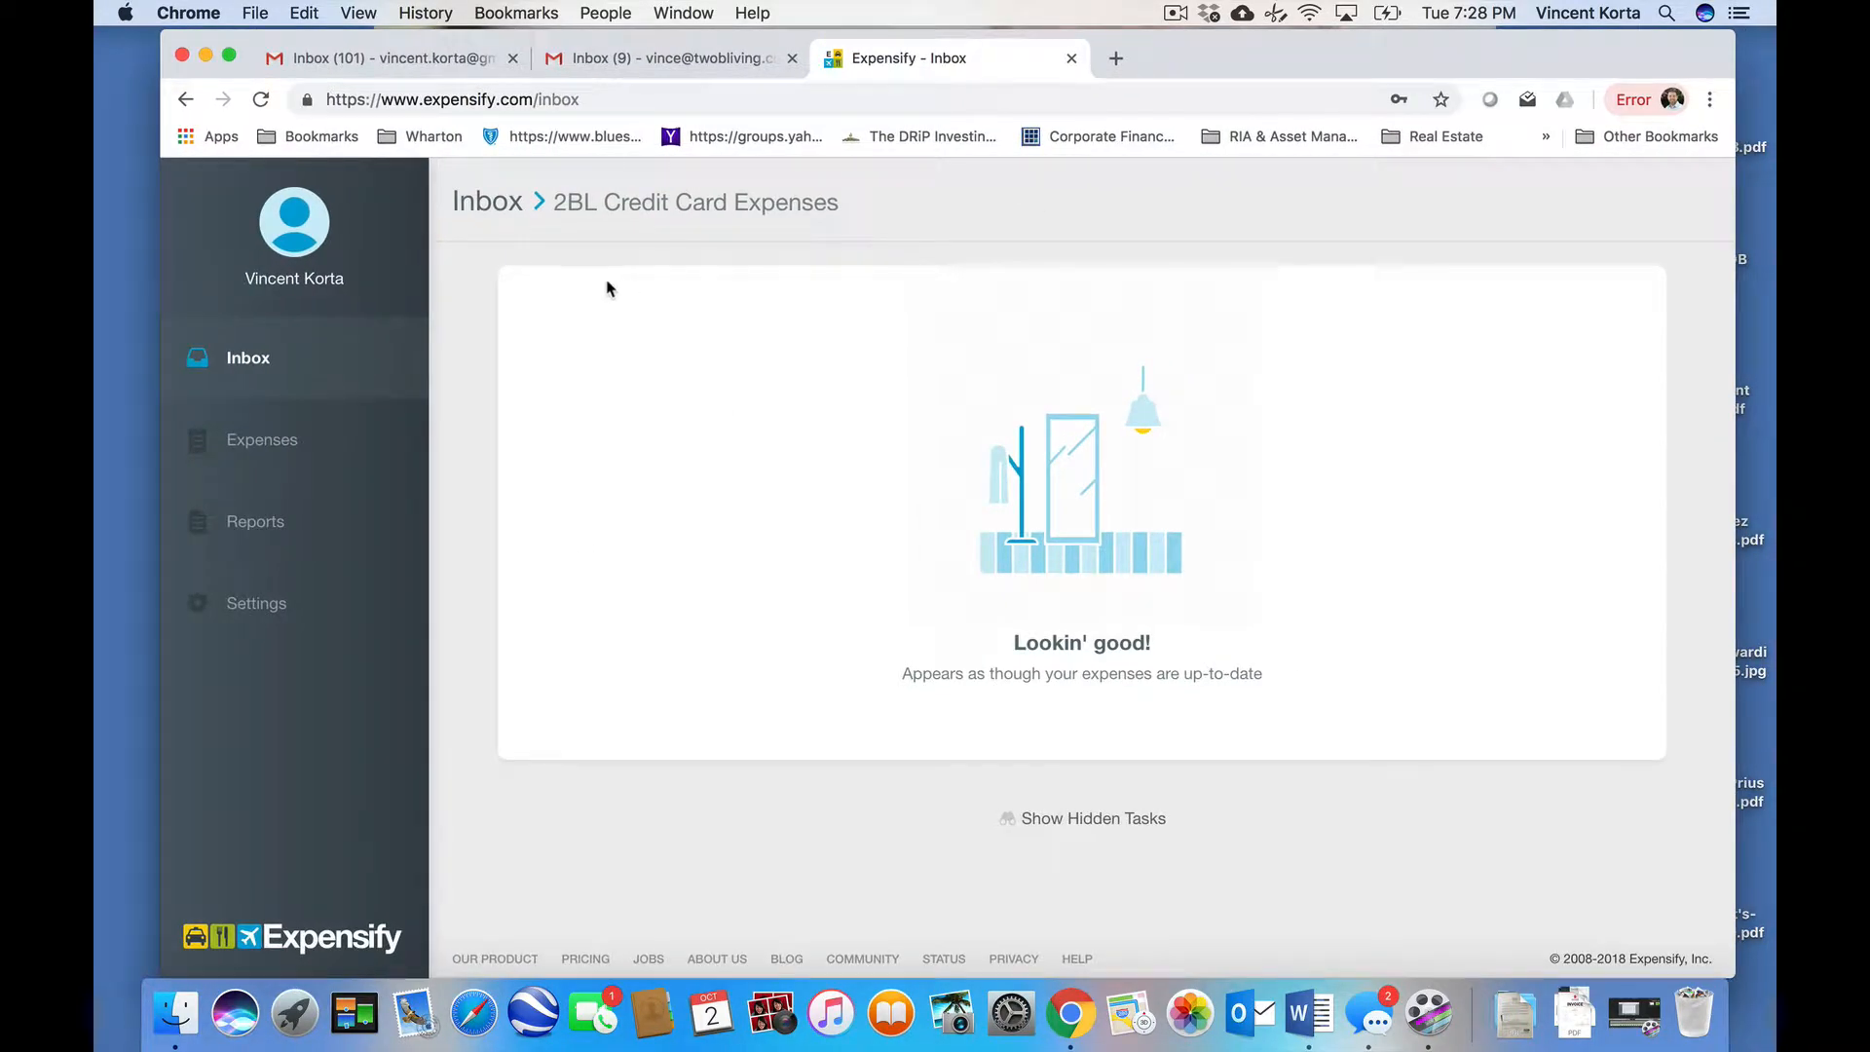
{"action": "left_click", "coordinate": [283, 448]}
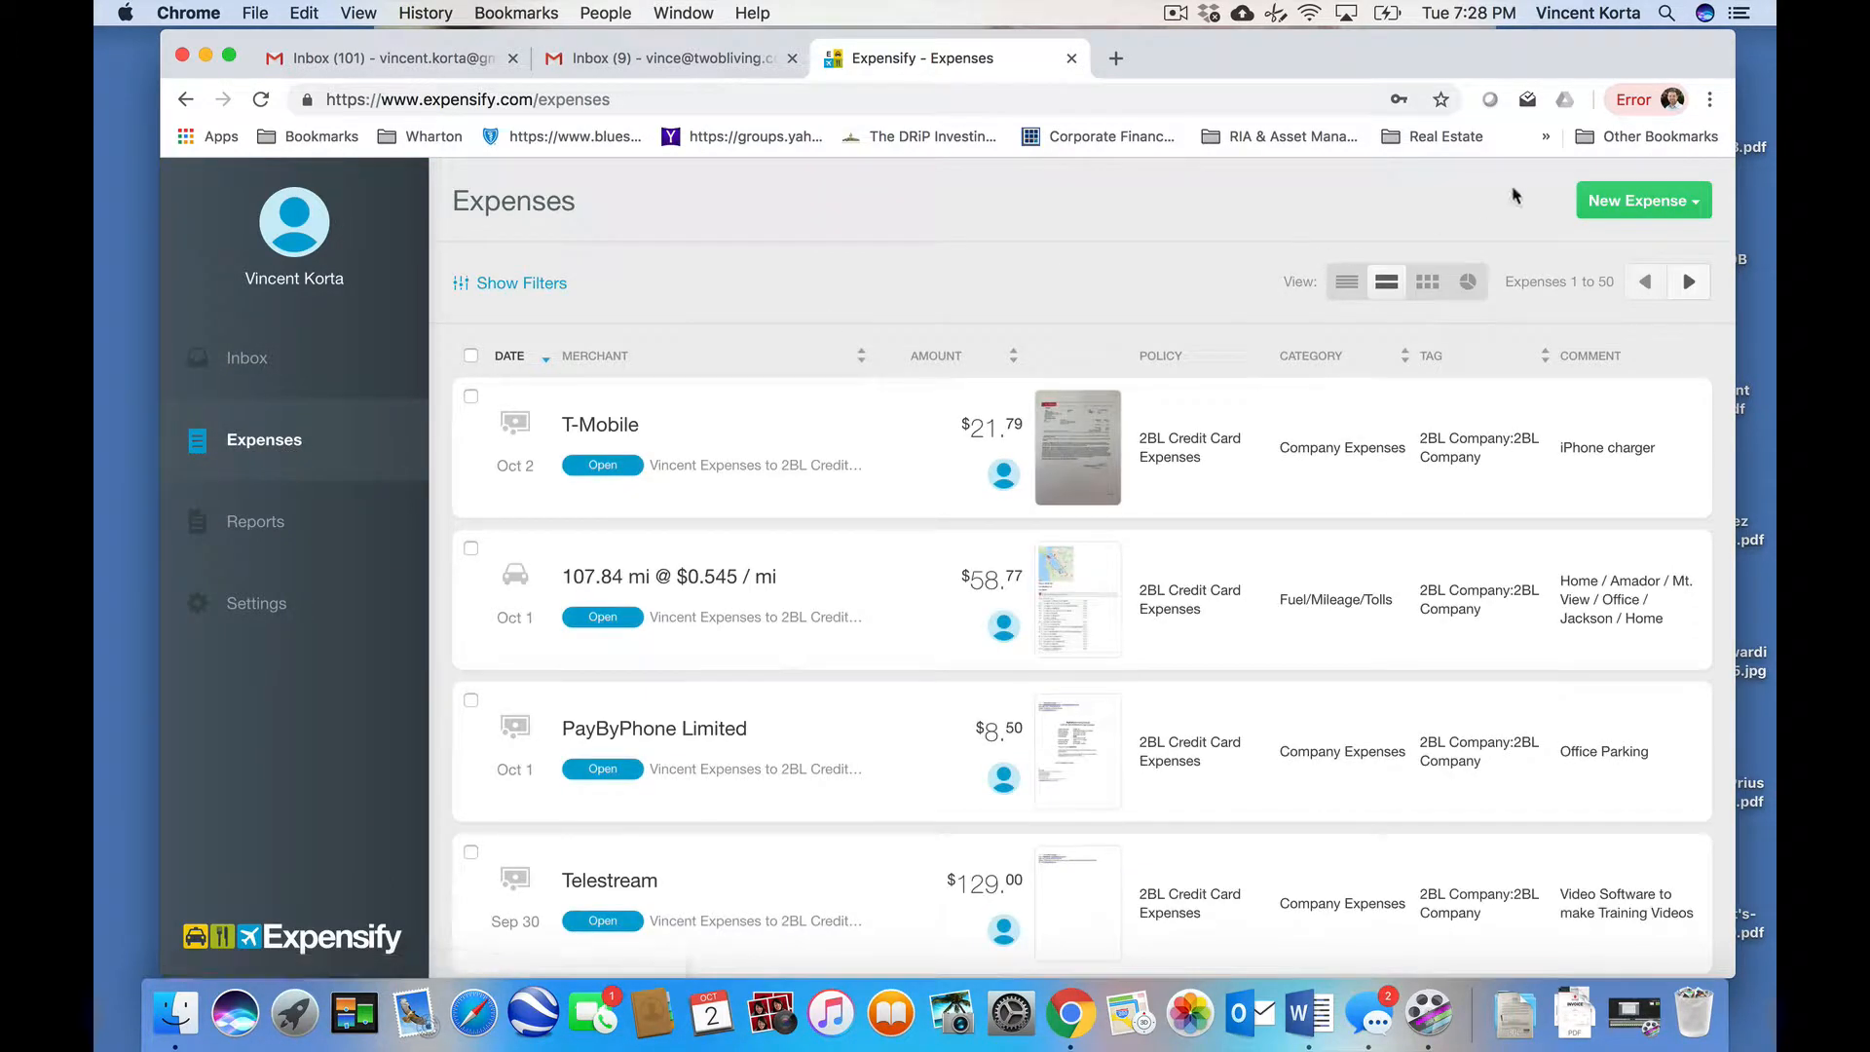
- Start a manually entered distance expense from the New Expense menu
{"action": "left_click", "coordinate": [1618, 206]}
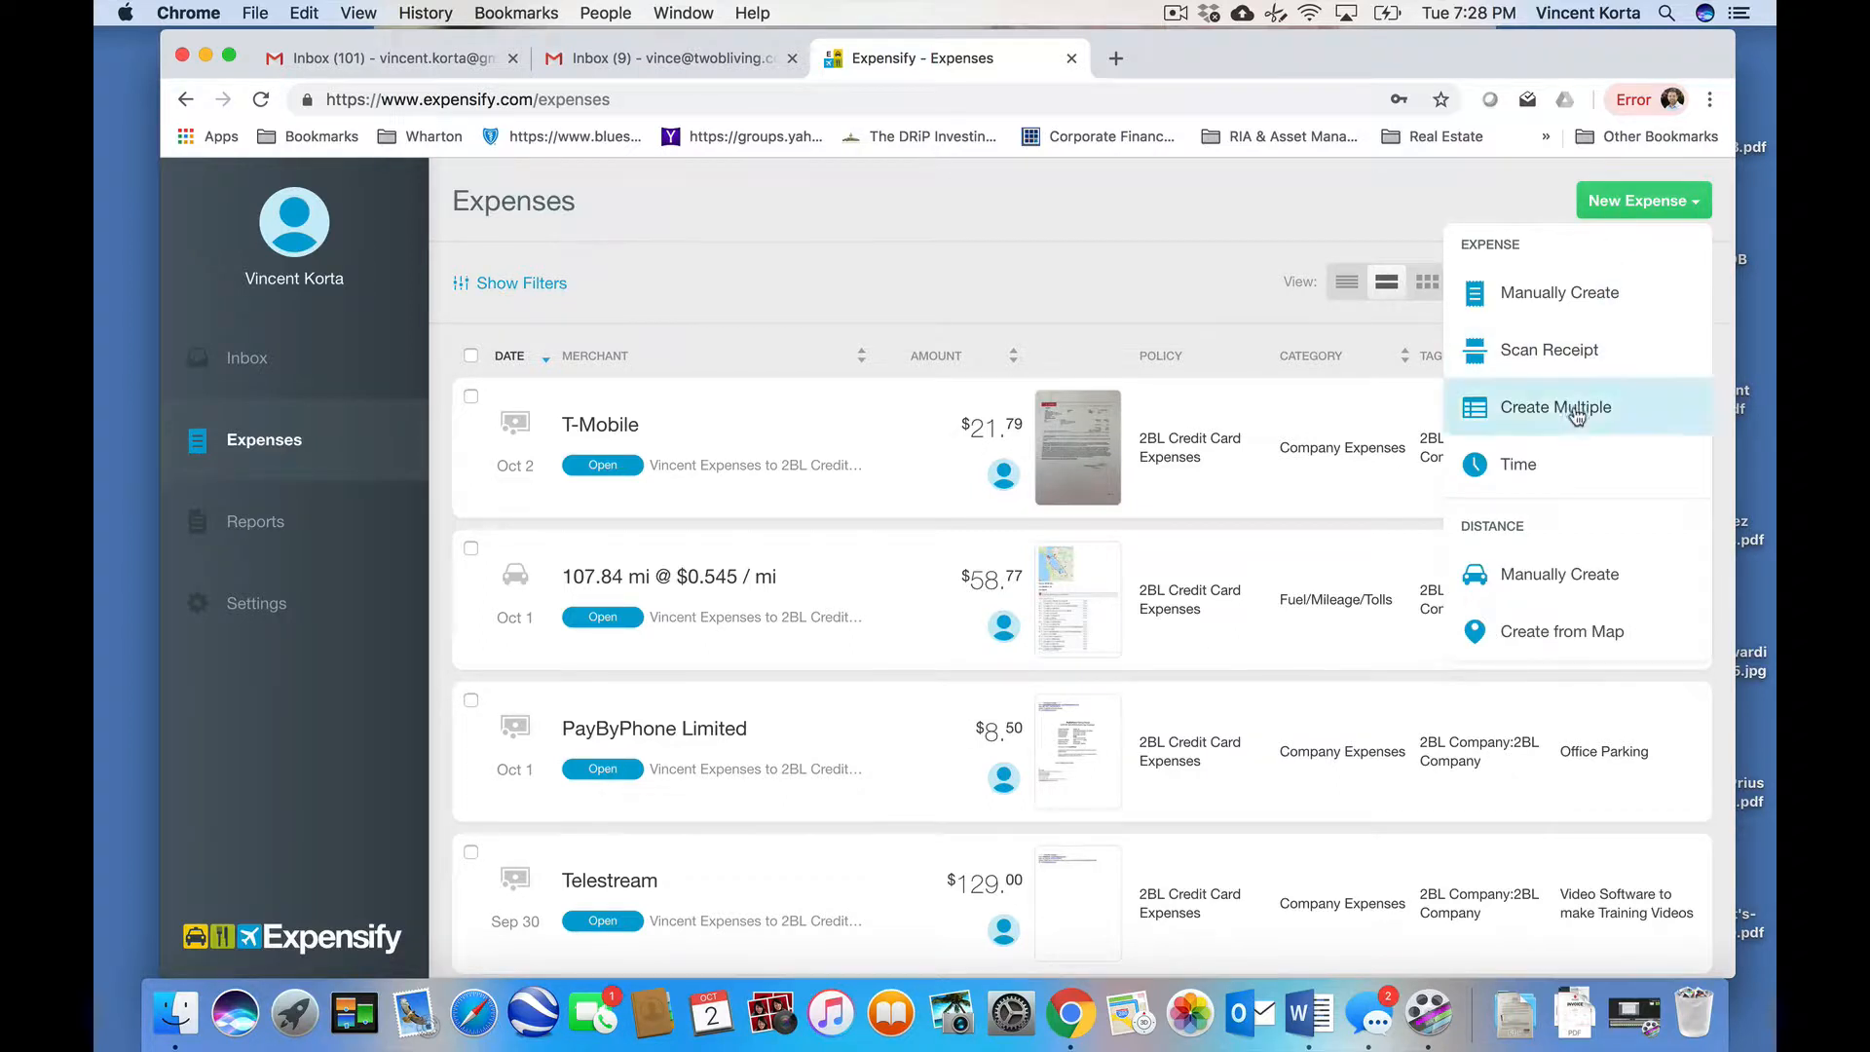
{"action": "left_click", "coordinate": [1541, 585]}
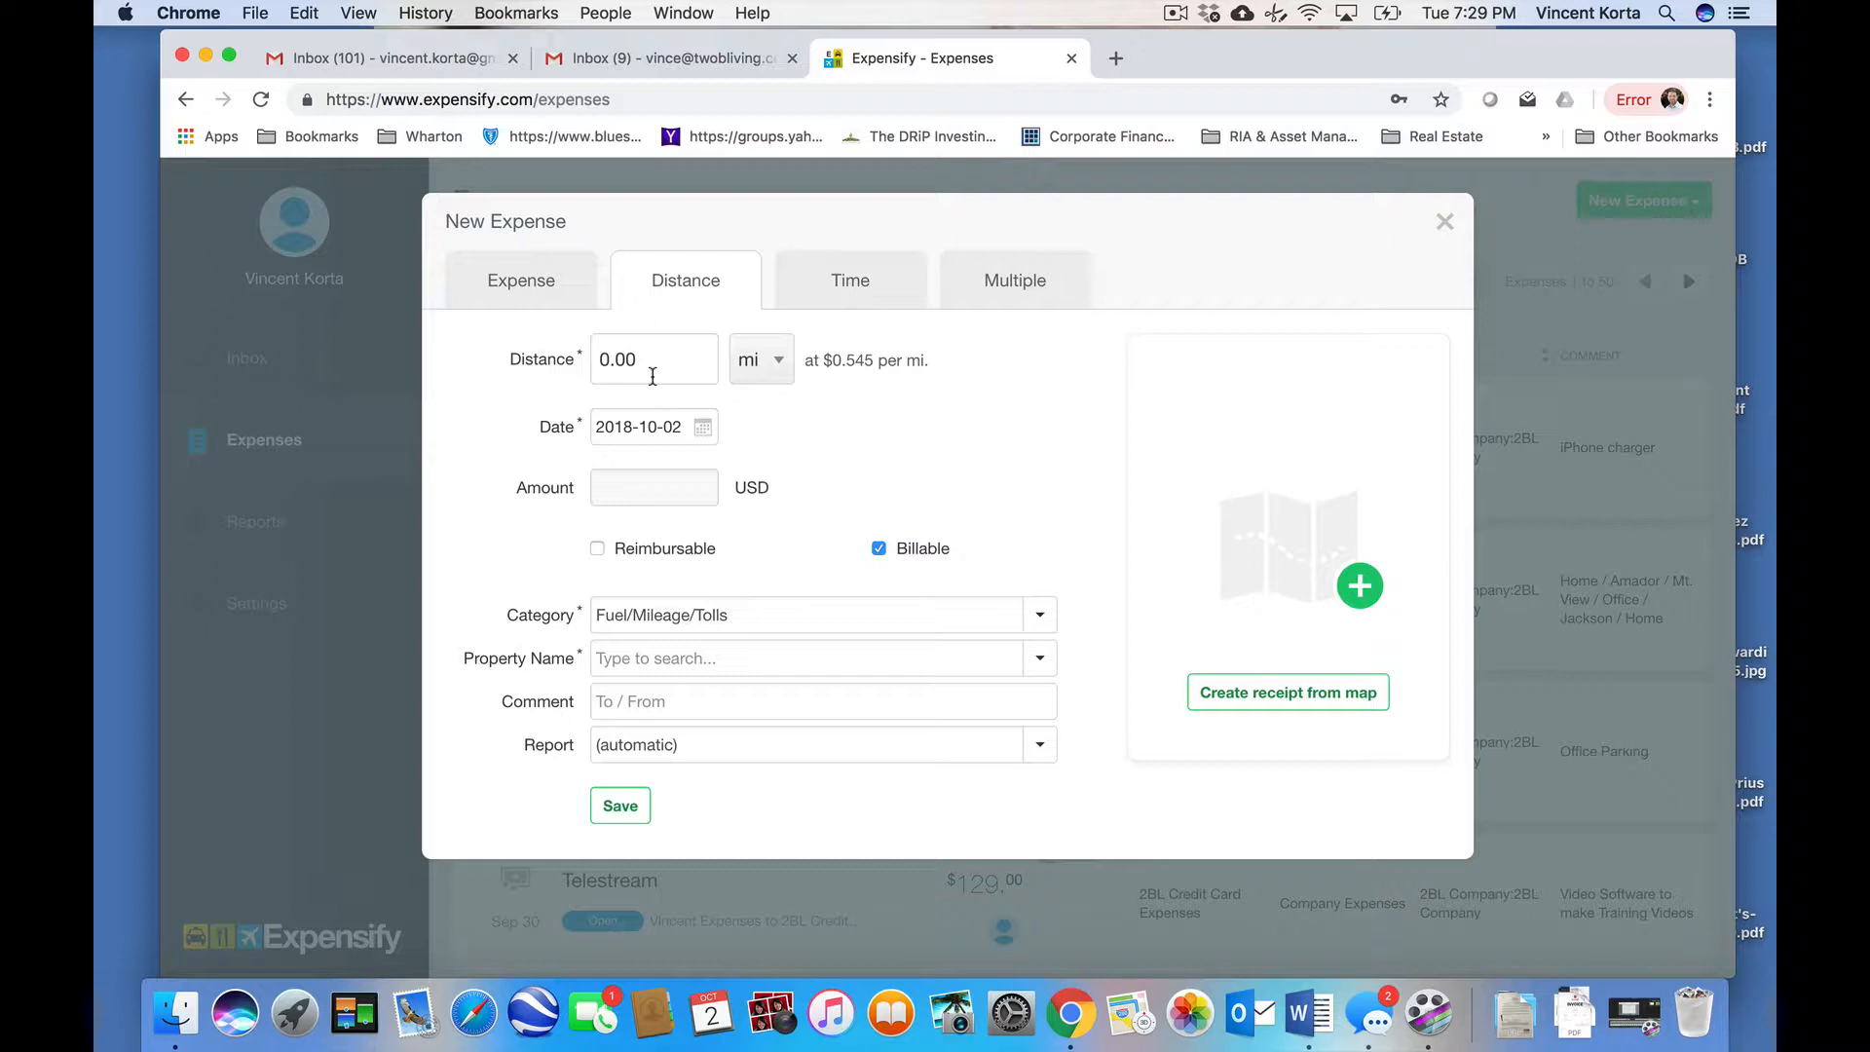
- Set the distance to 25 mi (13.63 USD), reimbursable and not billable
{"action": "left_click", "coordinate": [653, 376]}
{"action": "type", "text": "25"}
{"action": "key", "text": "Tab"}
{"action": "left_click", "coordinate": [685, 551]}
{"action": "left_click", "coordinate": [902, 554]}
- Set the expense's Property Name to 2BL Company
{"action": "left_click", "coordinate": [663, 667]}
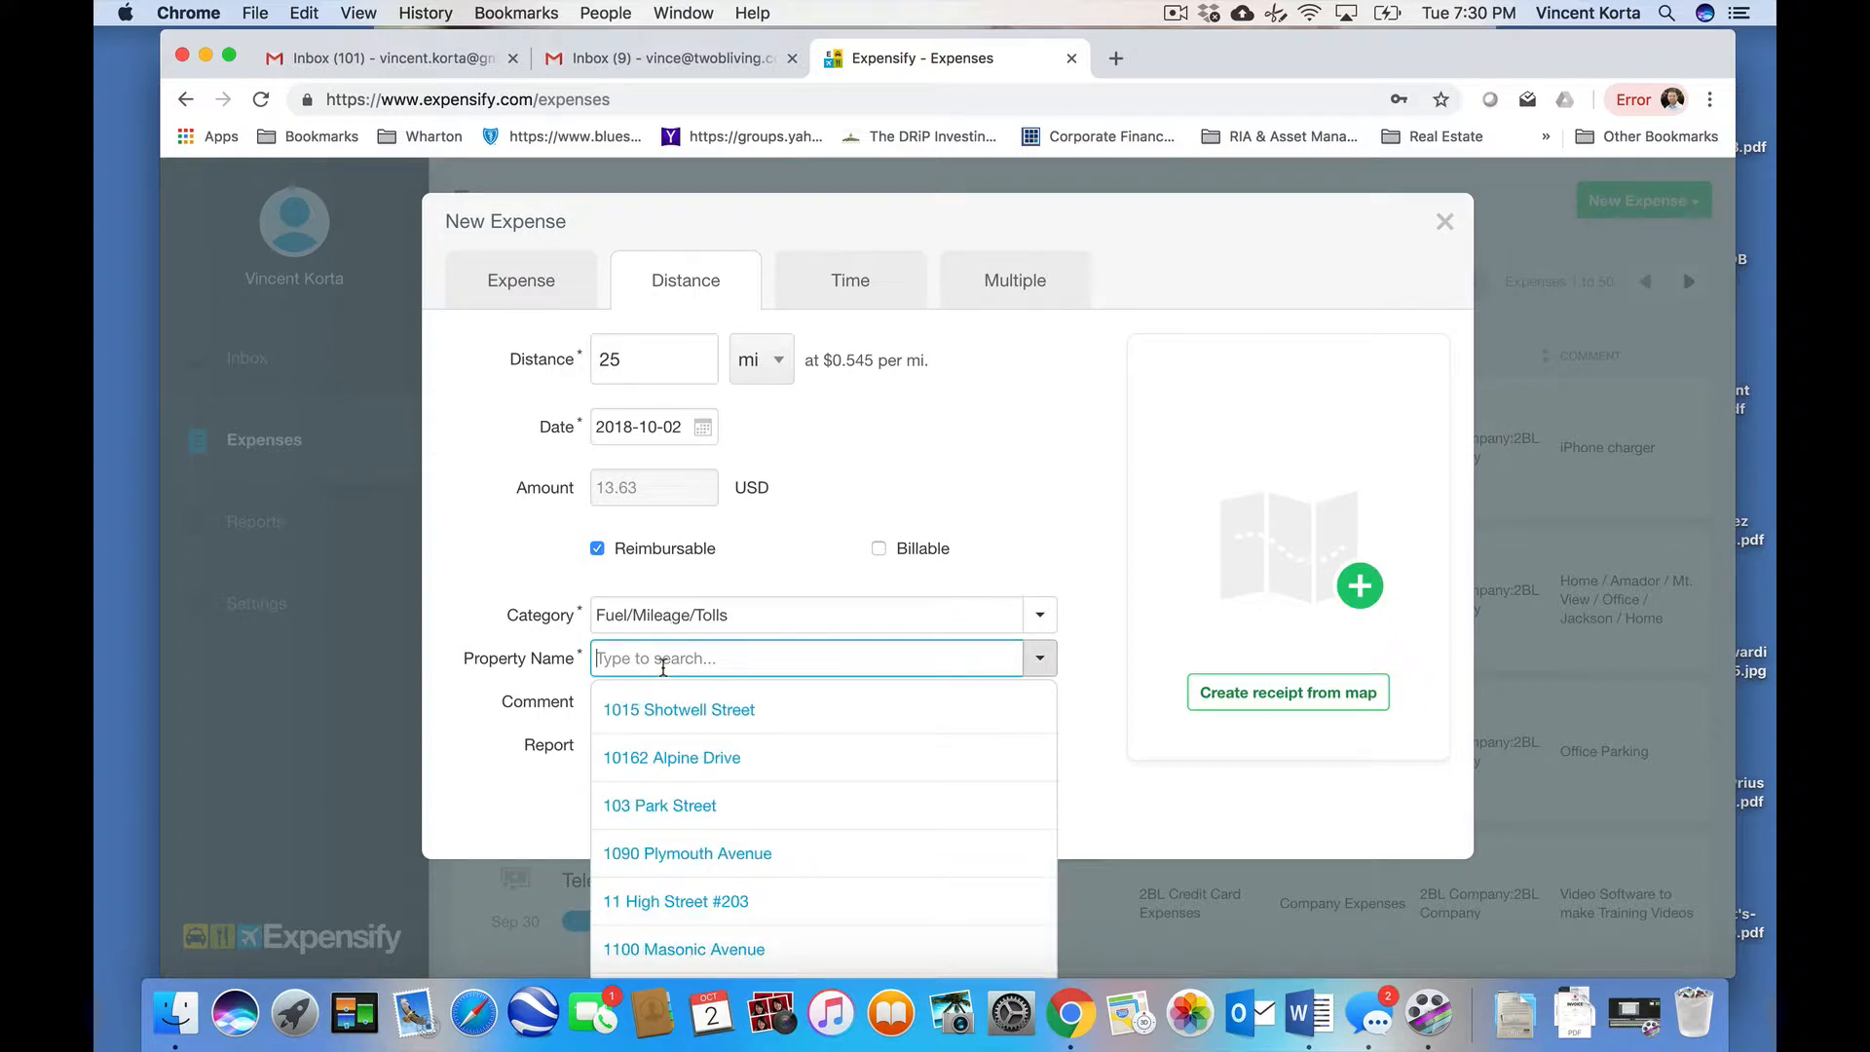
{"action": "type", "text": "12"}
{"action": "key", "text": "BackSpace"}
{"action": "key", "text": "BackSpace"}
{"action": "type", "text": "2bl"}
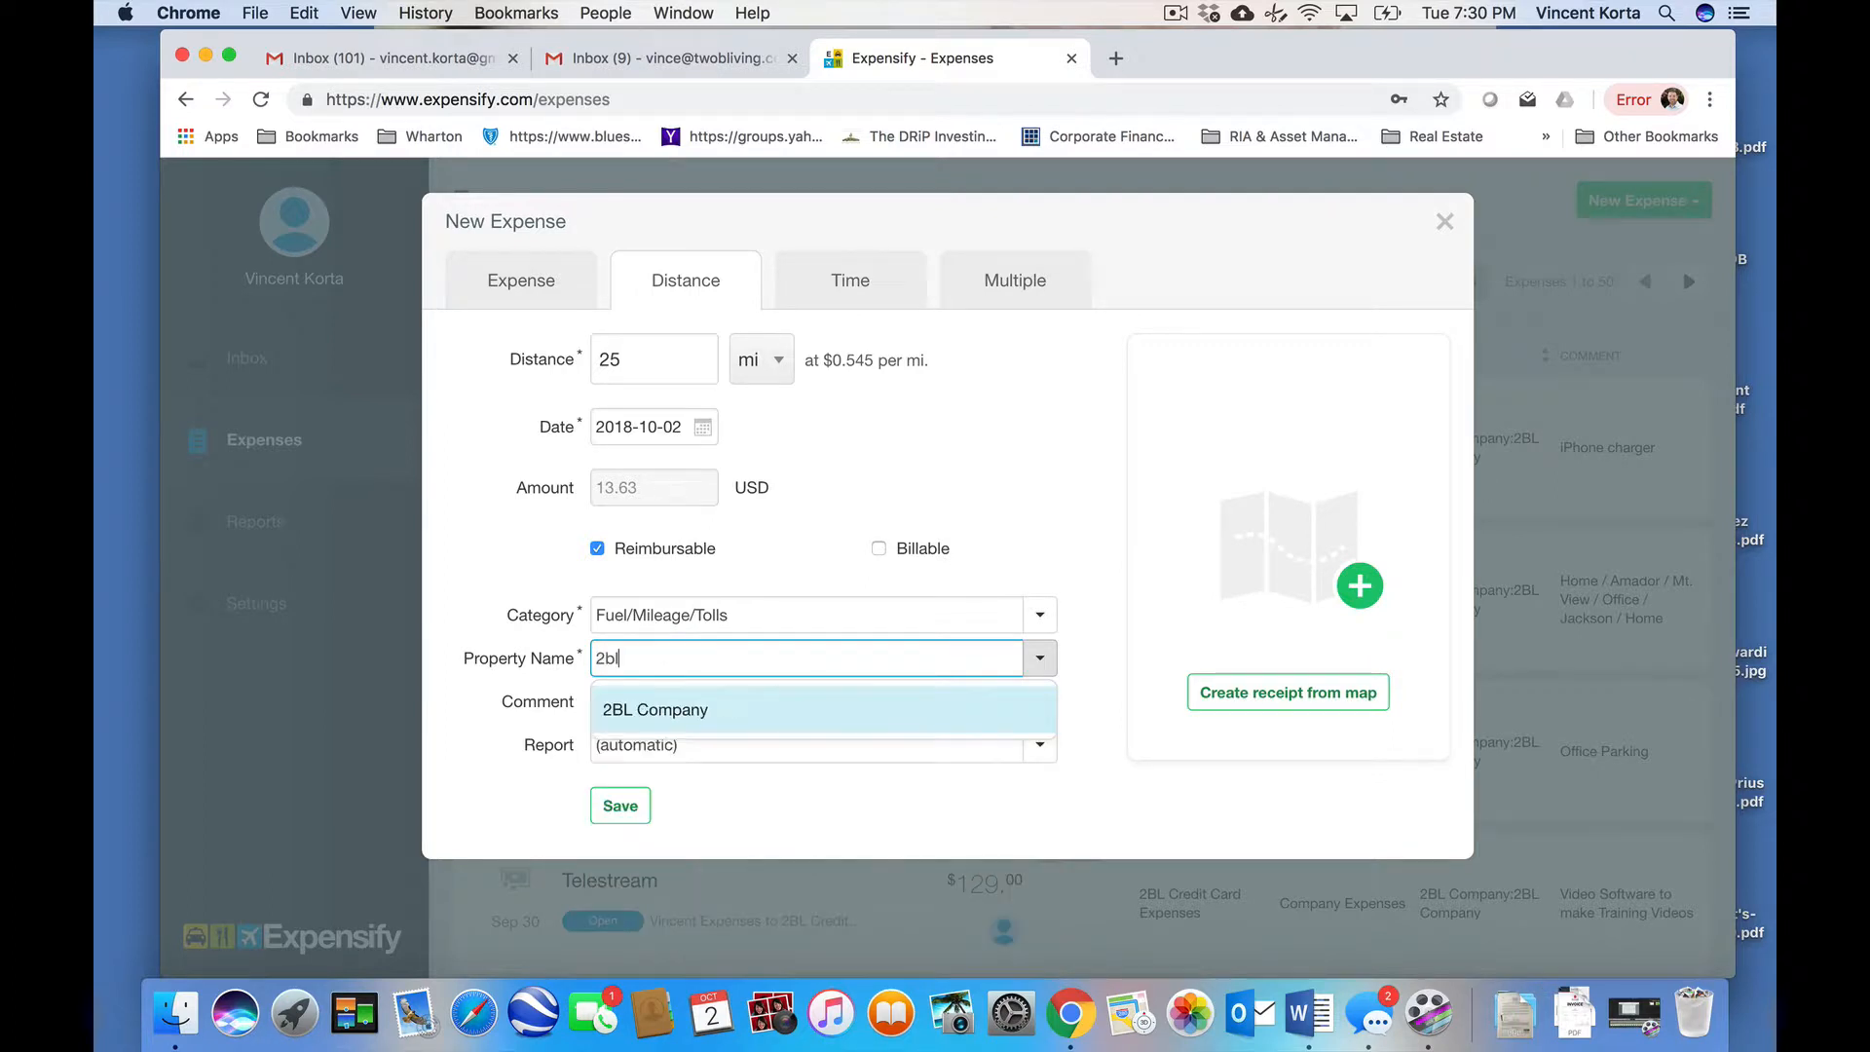
{"action": "left_click", "coordinate": [679, 709]}
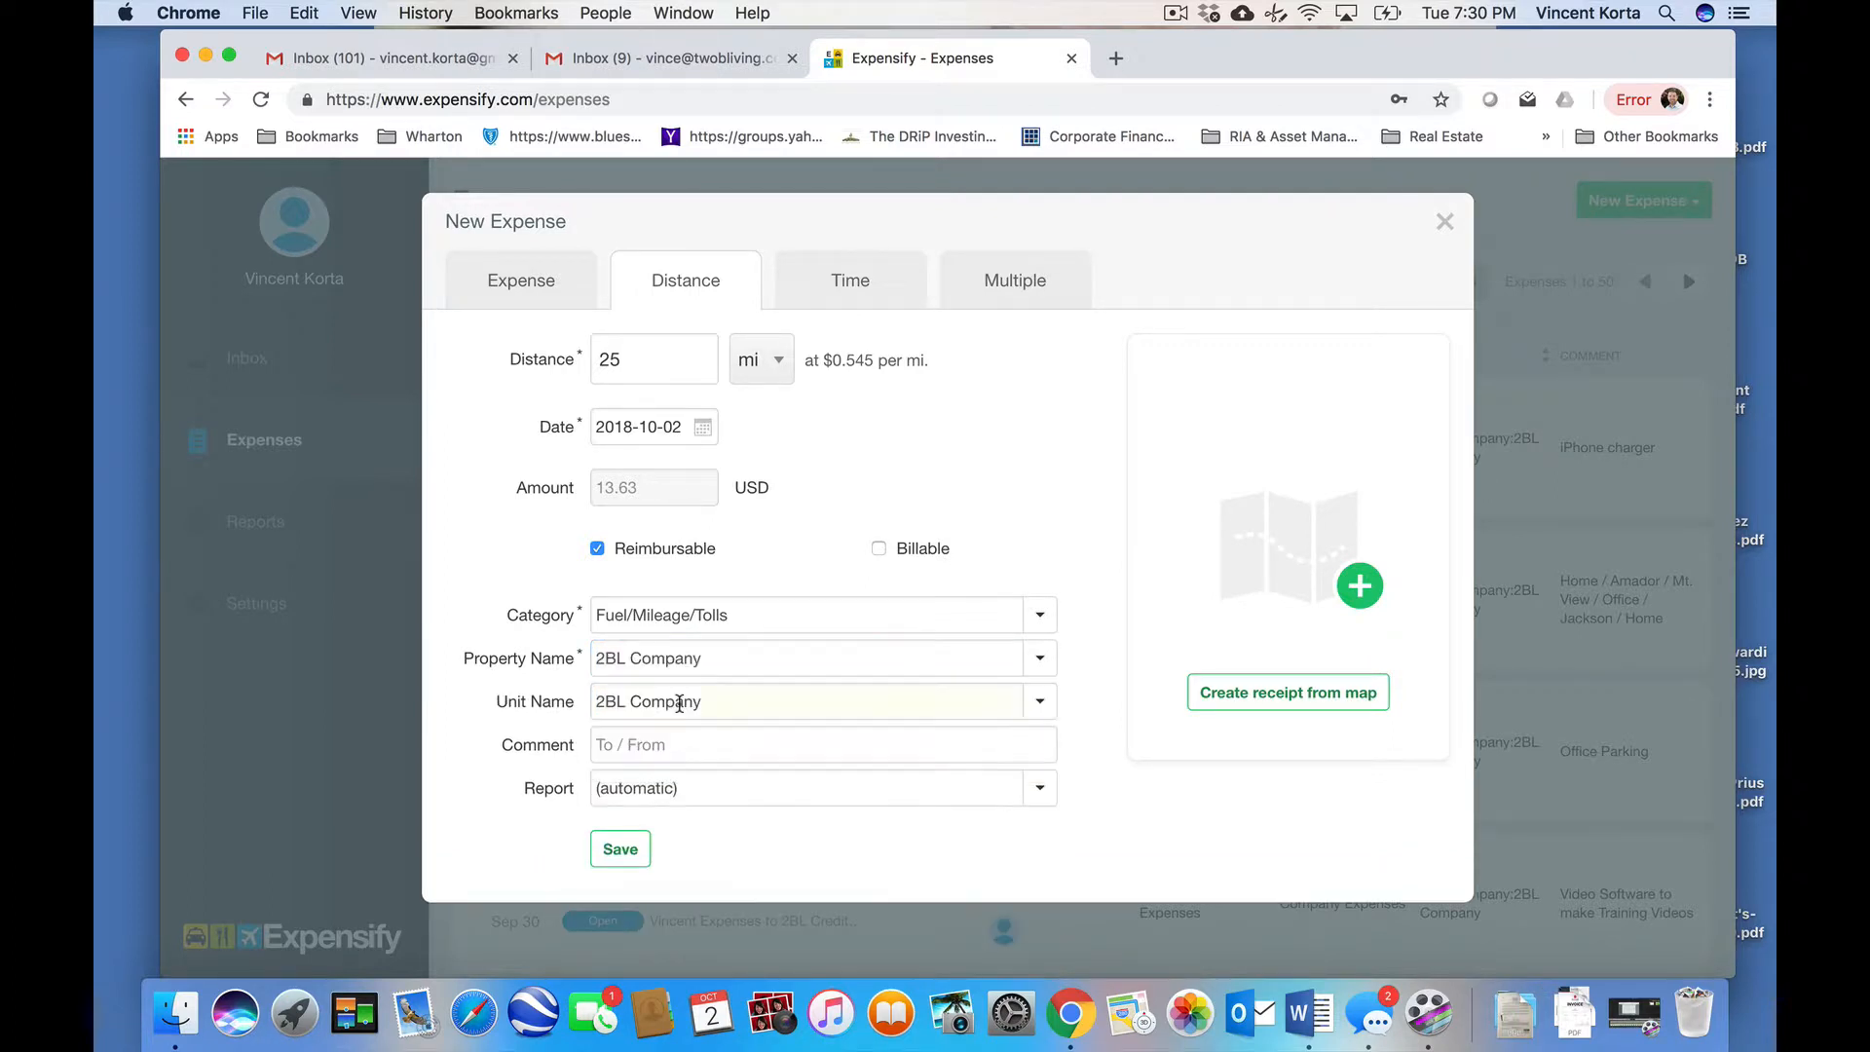
- Add the comment 'Home / Amador / Home' and save the 25 mi expense
{"action": "left_click", "coordinate": [654, 749]}
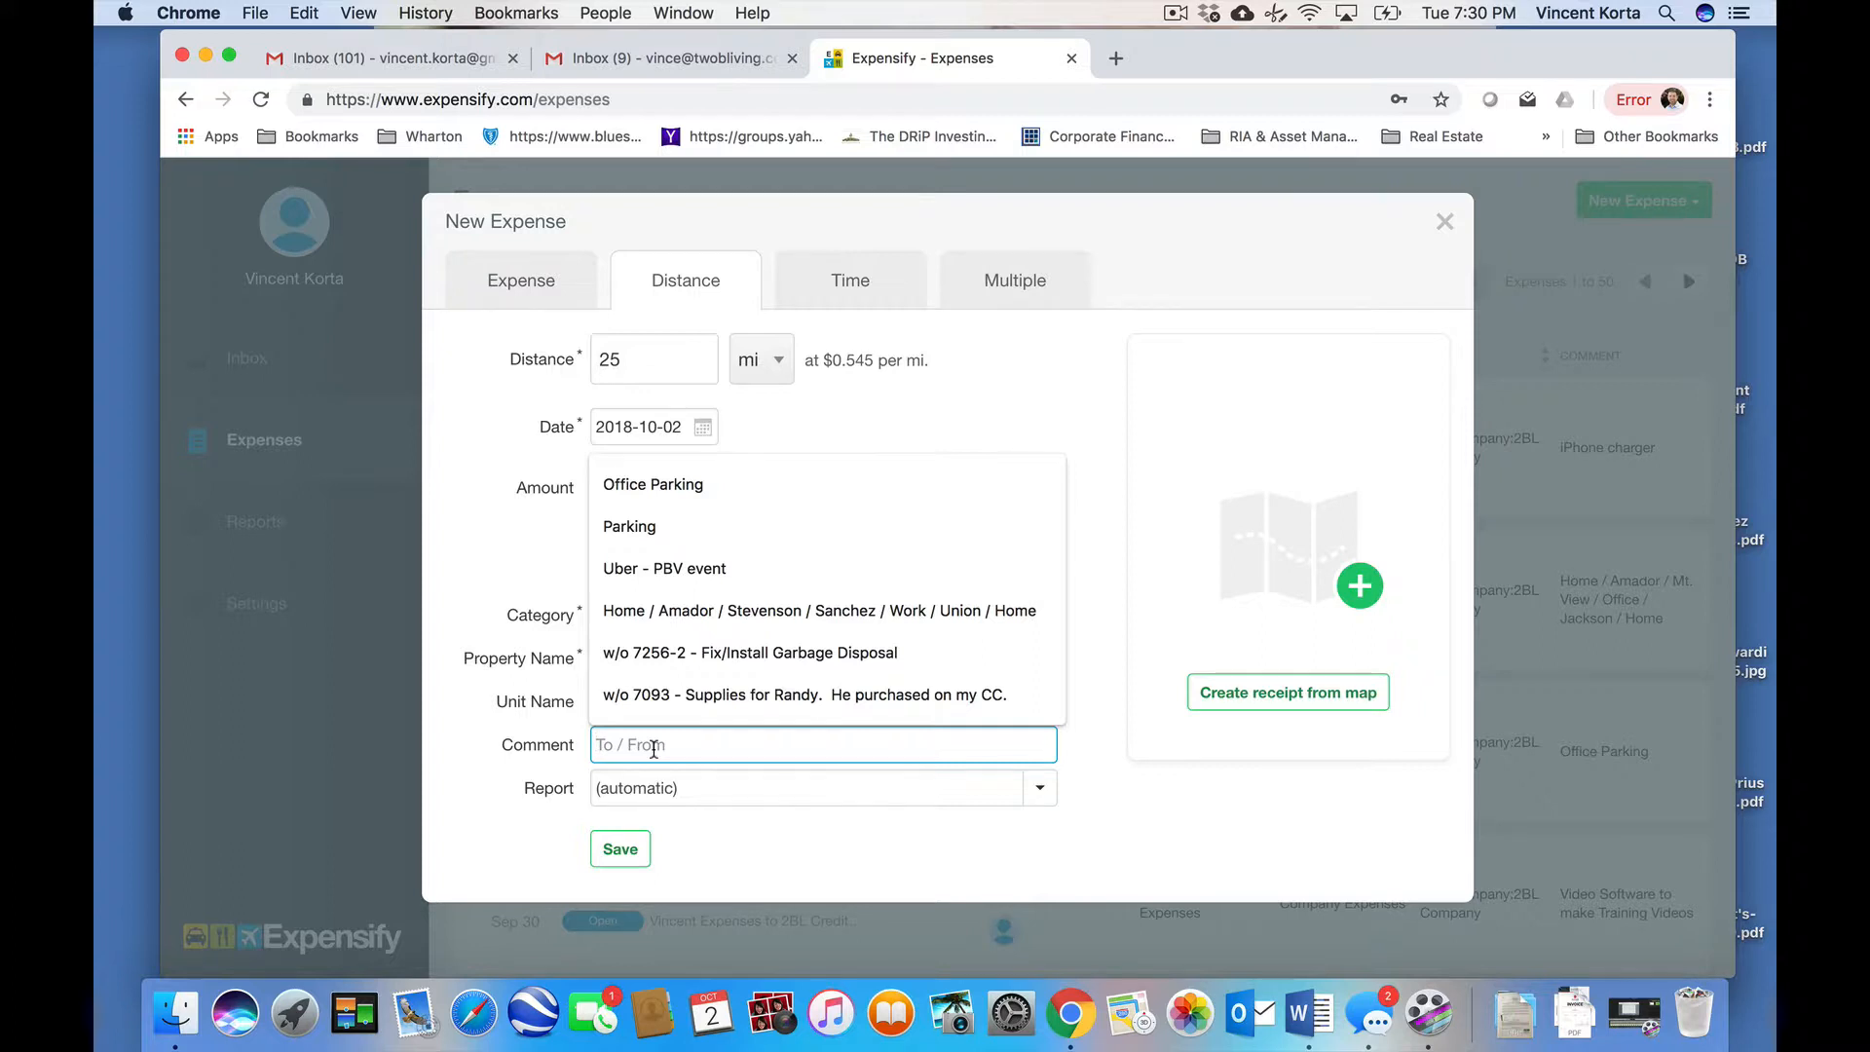
{"action": "type", "text": "Home / "}
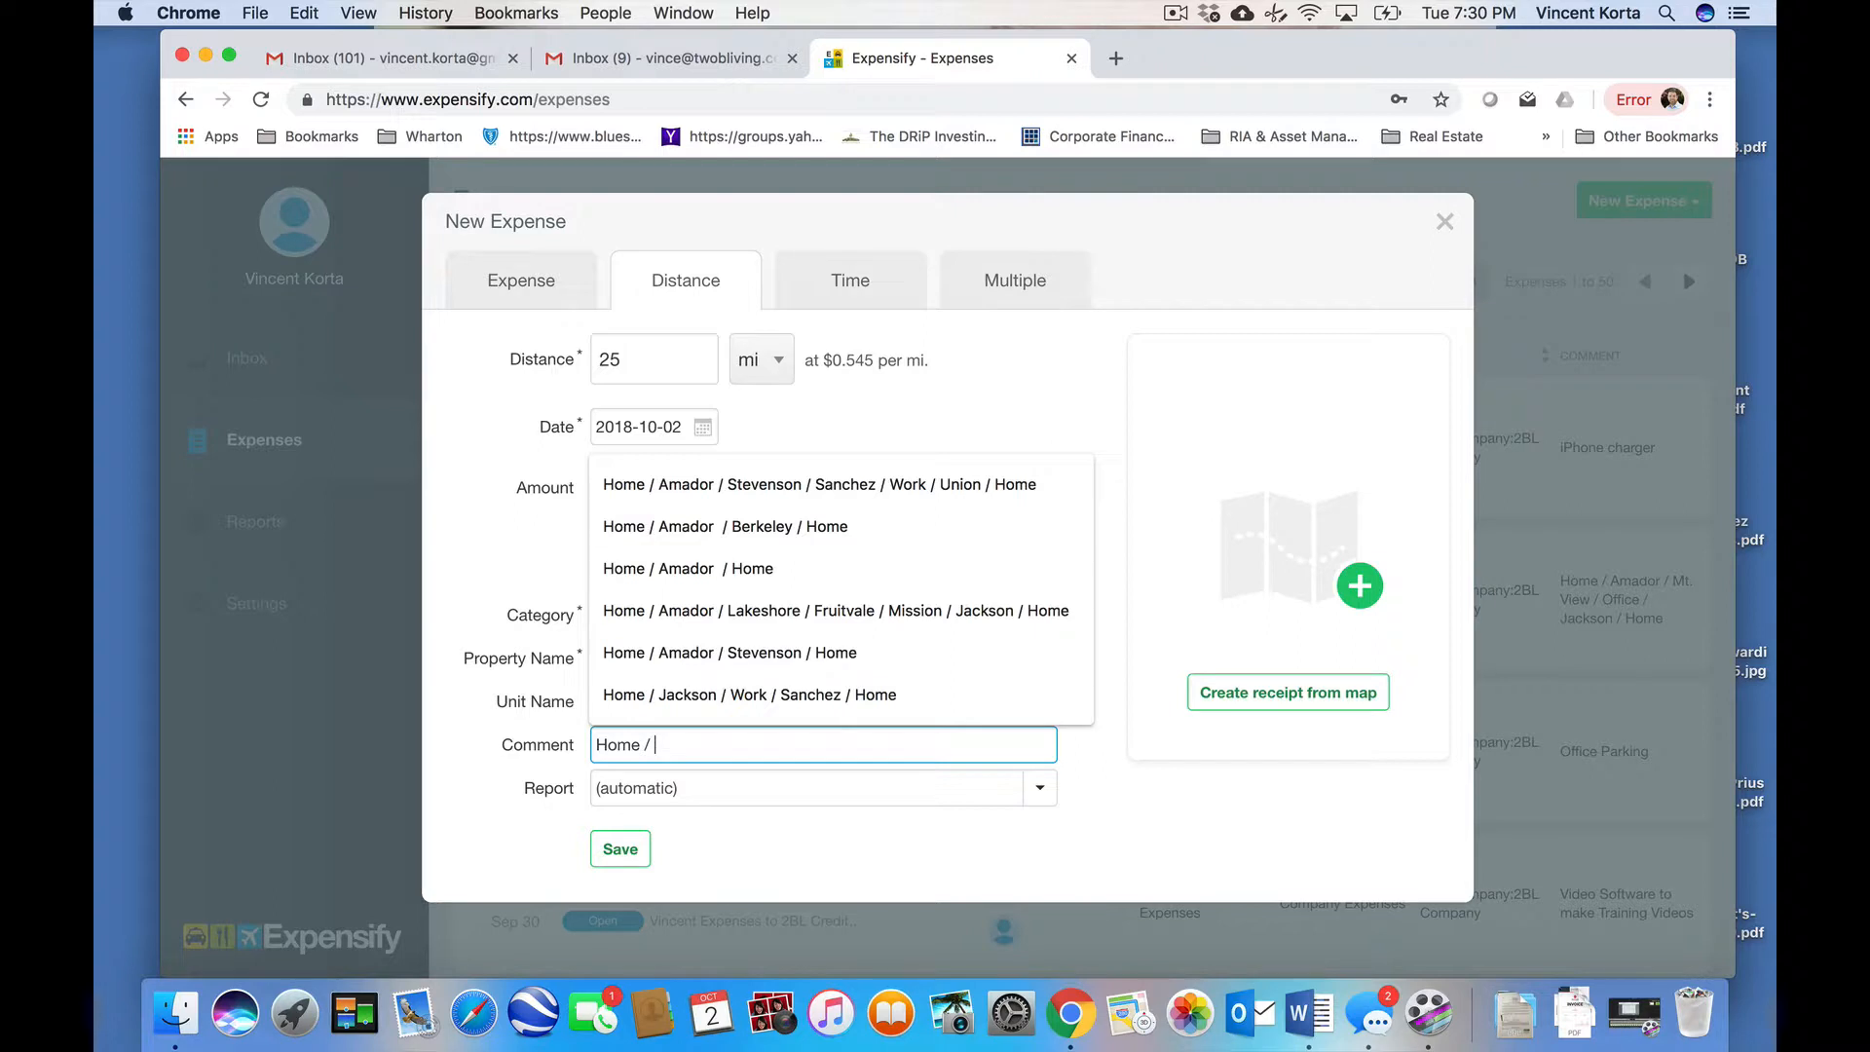
{"action": "type", "text": "Amador ?"}
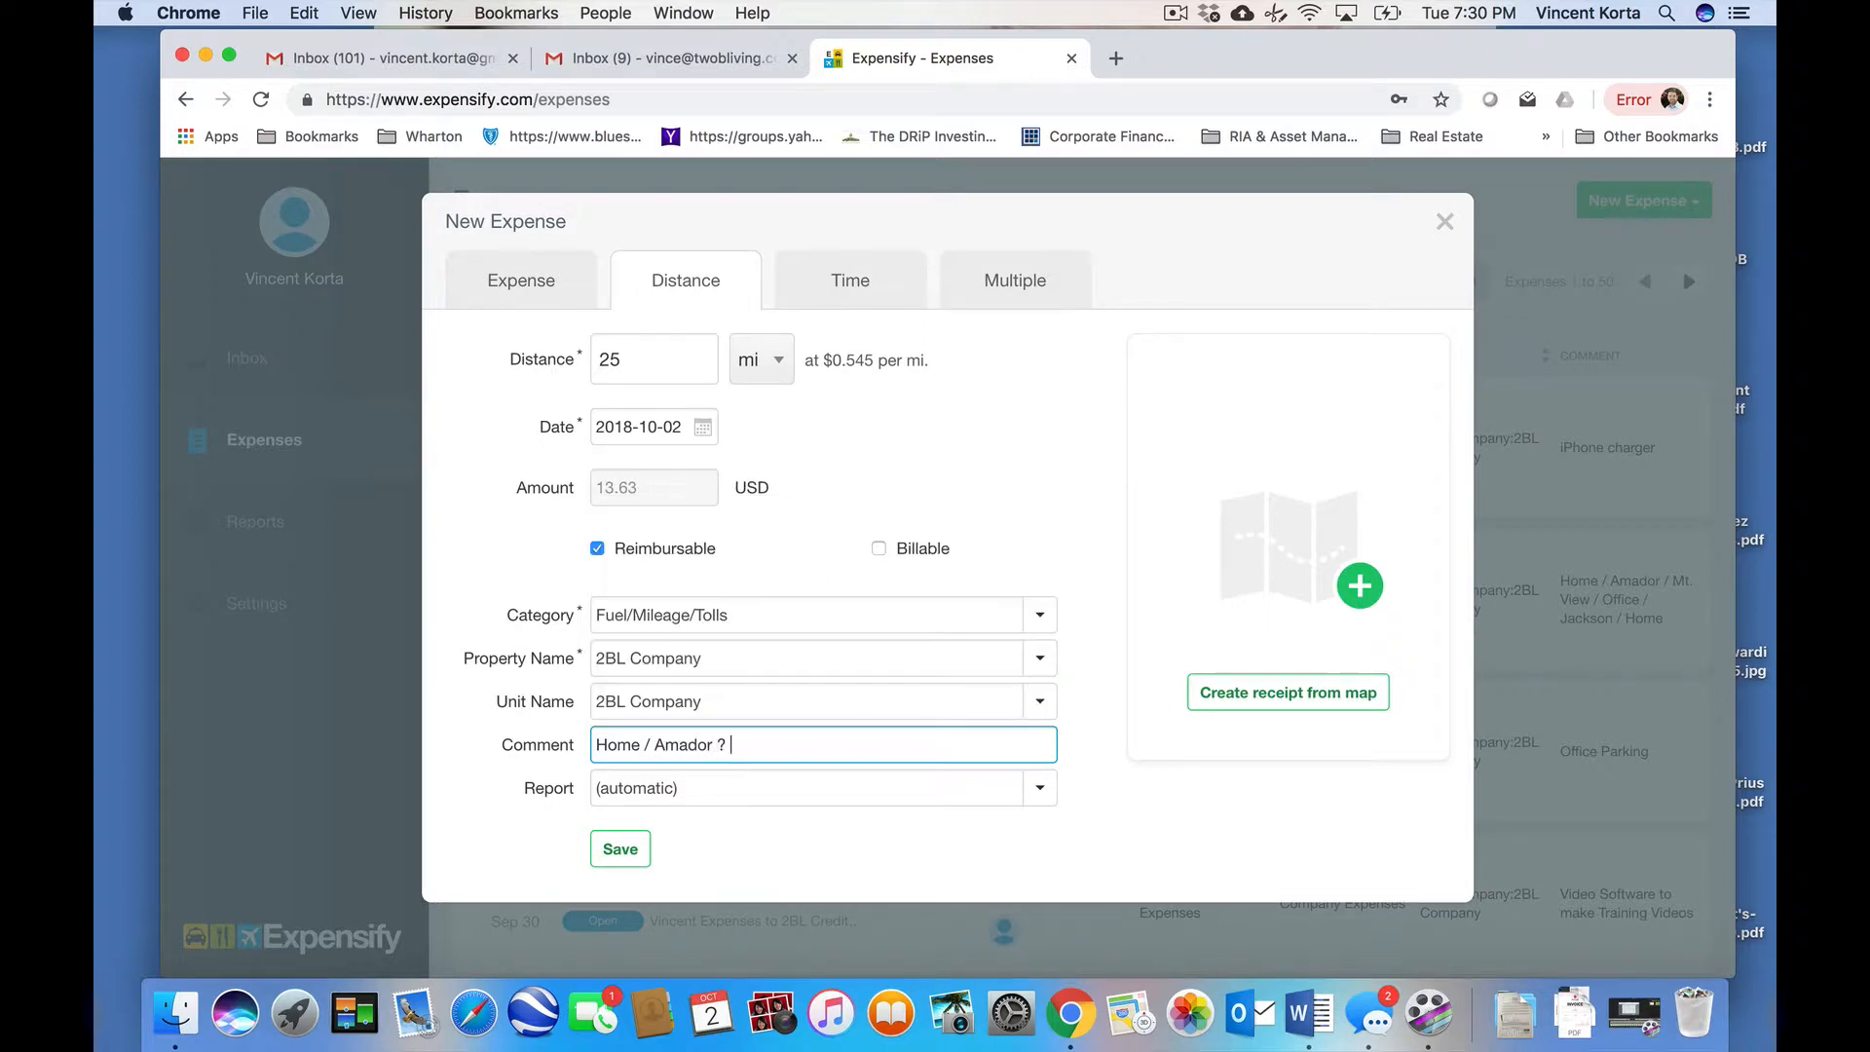
{"action": "key", "text": "BackSpace"}
{"action": "key", "text": "BackSpace"}
{"action": "type", "text": "/ Home"}
{"action": "left_click", "coordinate": [631, 851]}
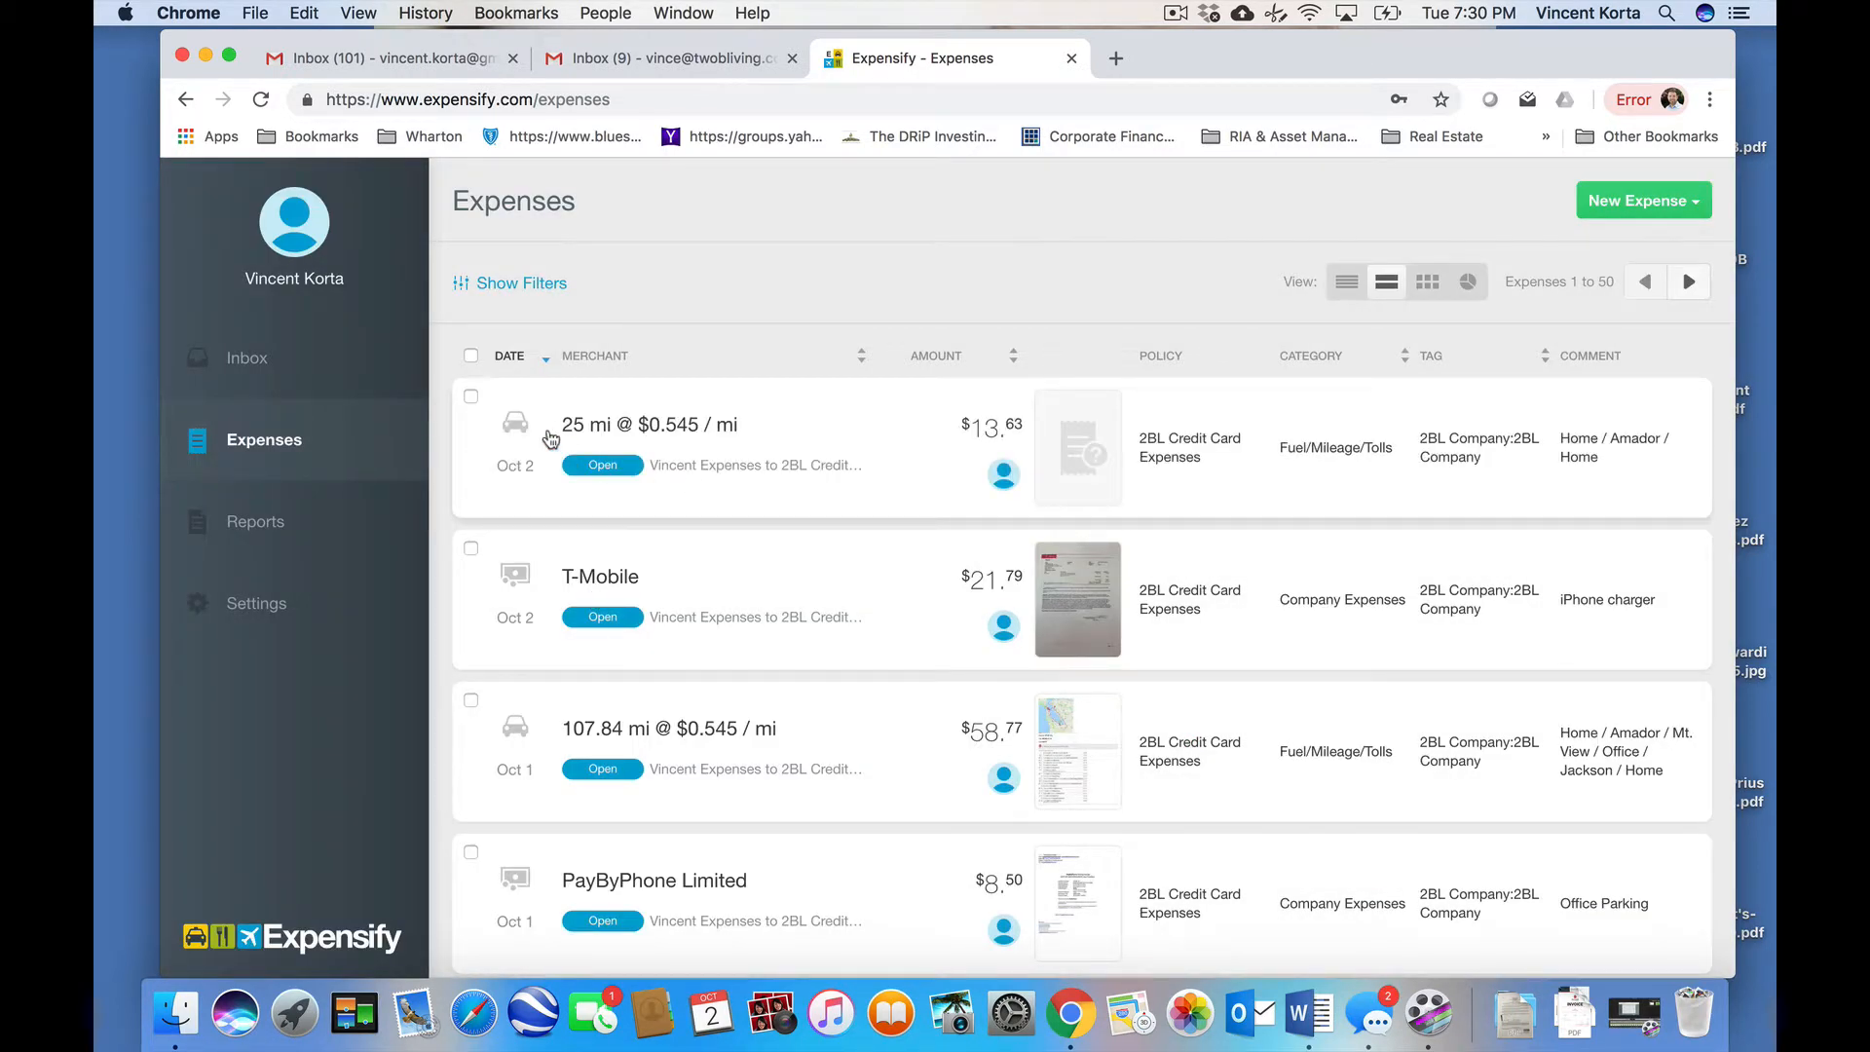
- Select the 25 mi $13.63 mileage expense and delete it
{"action": "left_click", "coordinate": [472, 396]}
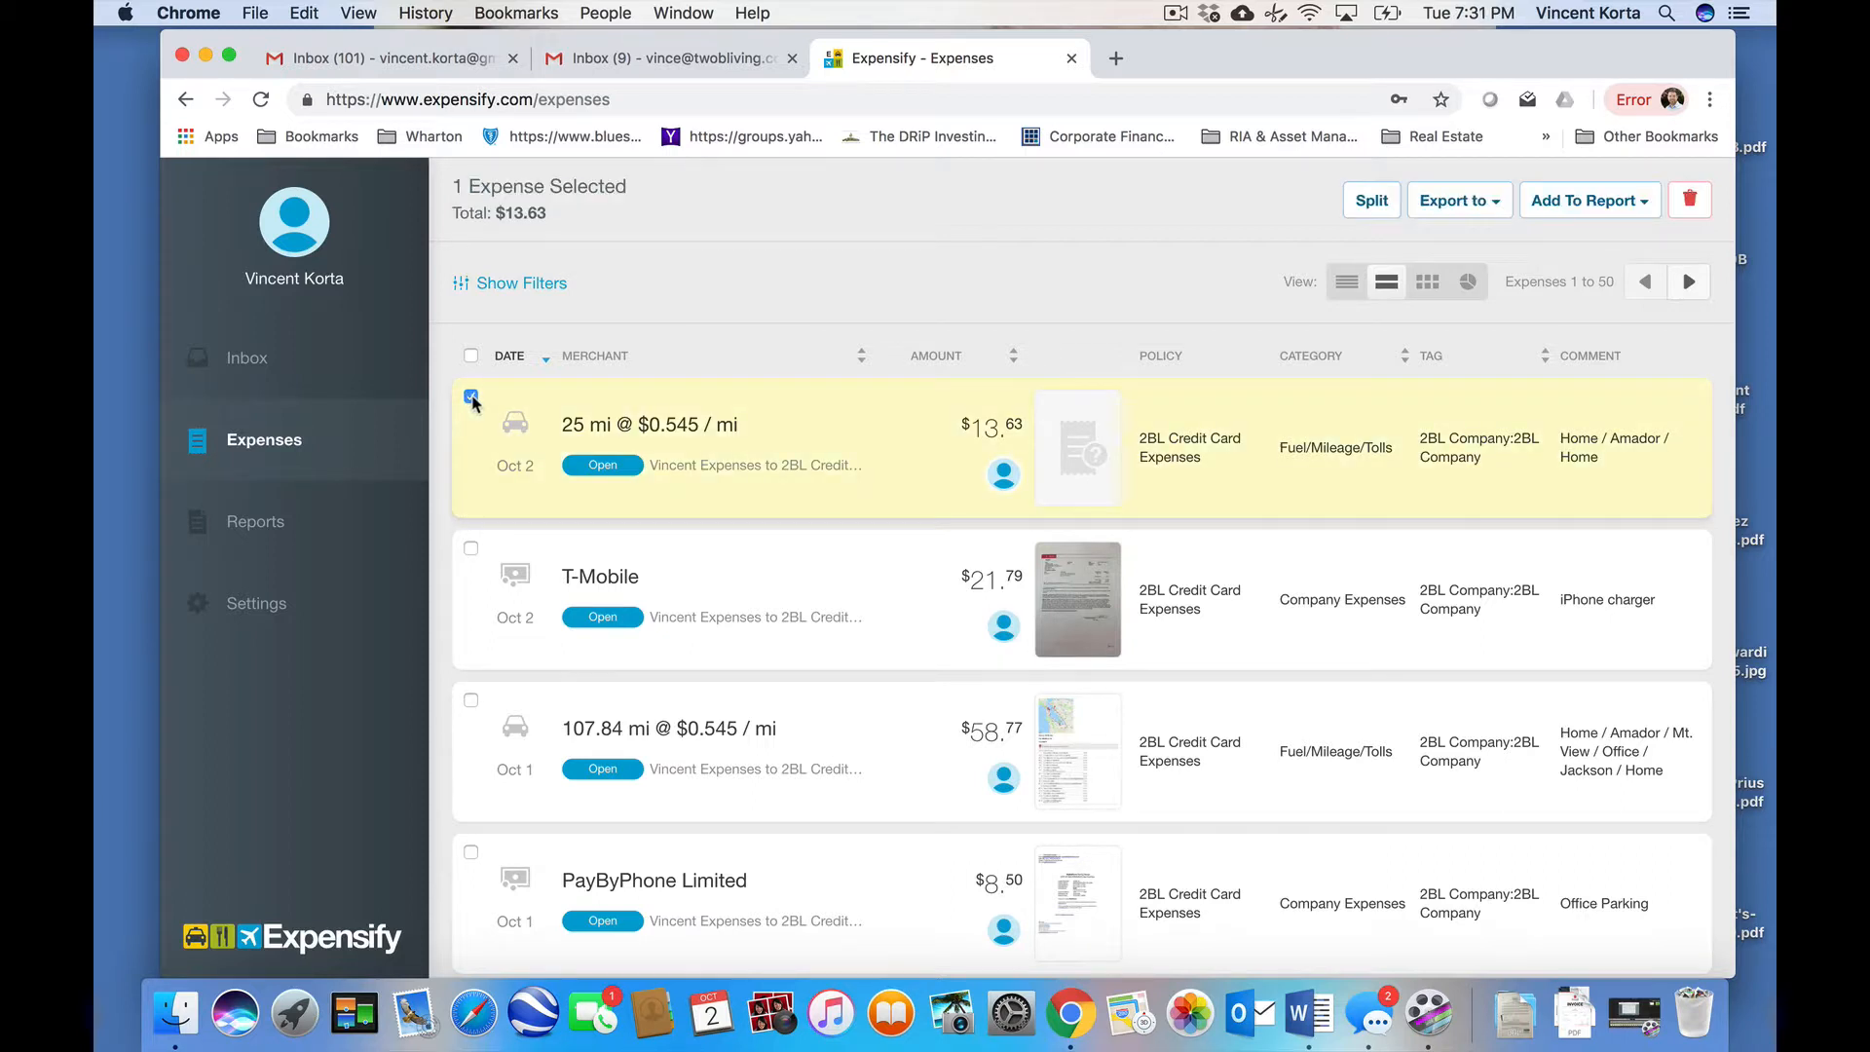
{"action": "left_click", "coordinate": [1688, 206]}
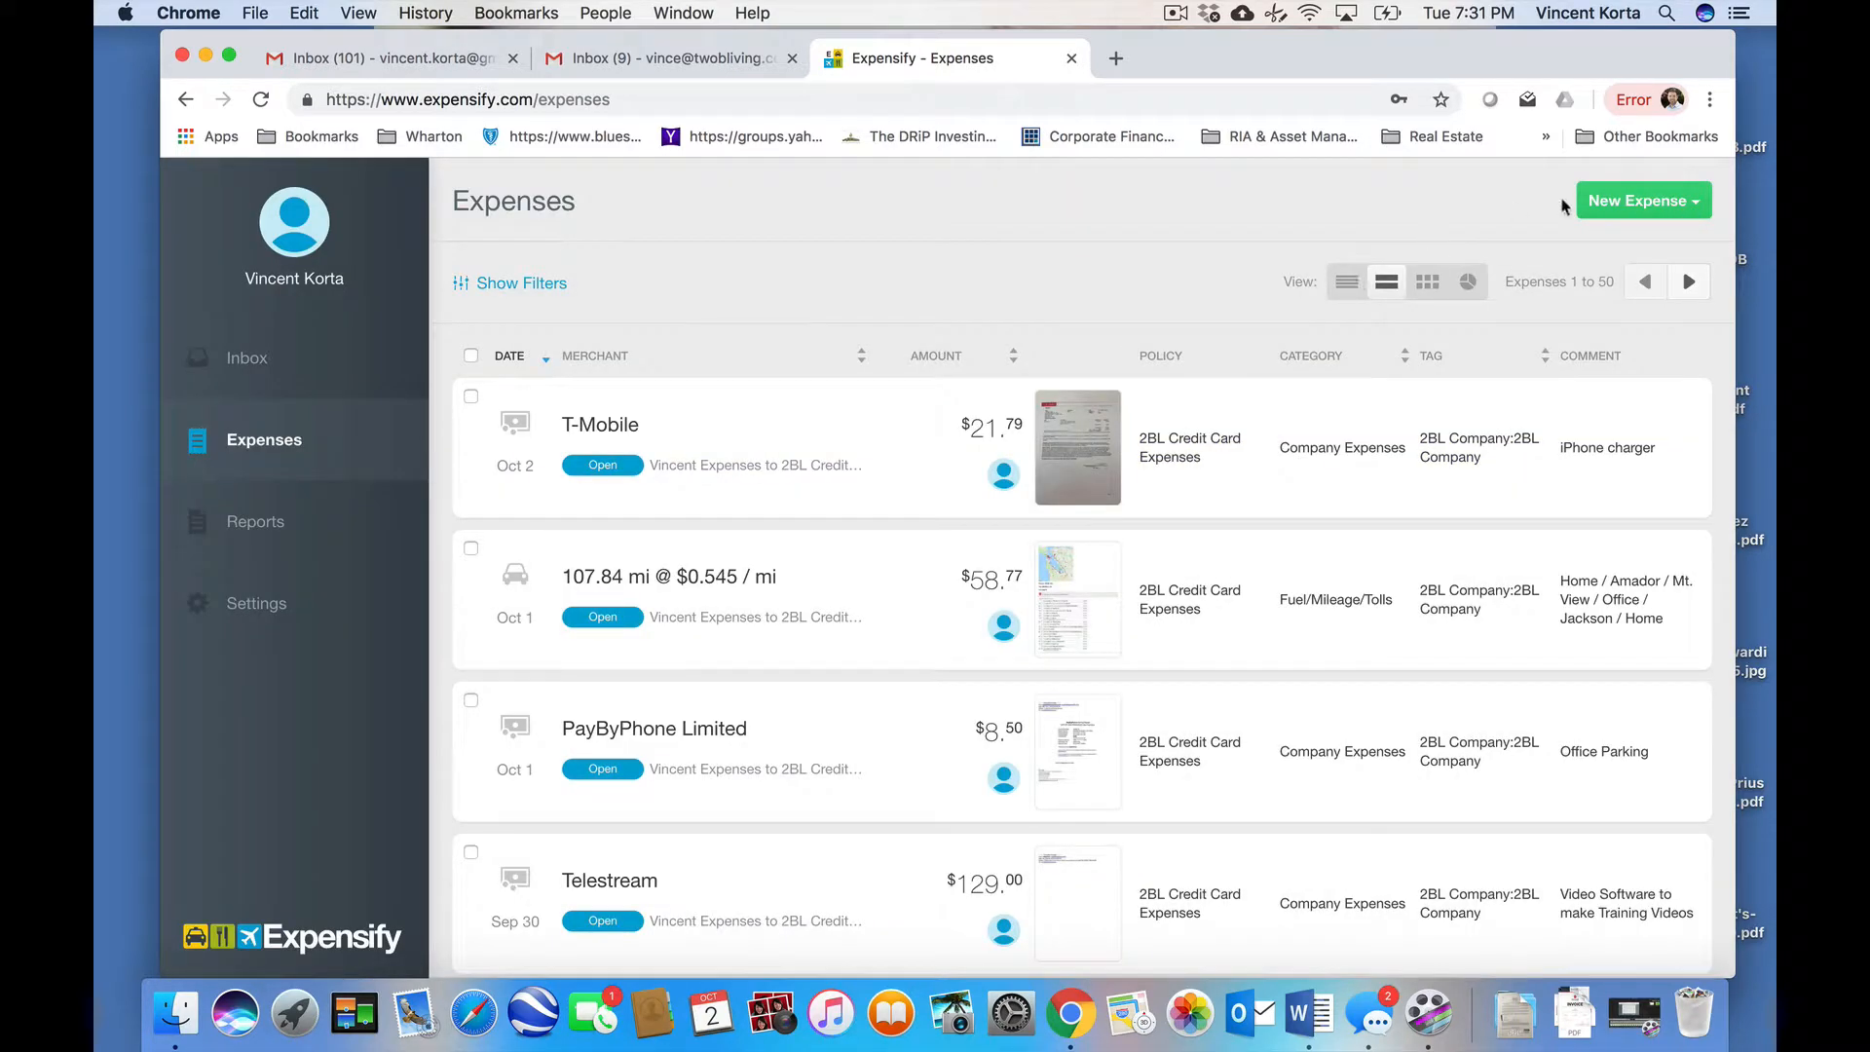
- Start a new distance expense and open the map to route the trip
{"action": "left_click", "coordinate": [1616, 203]}
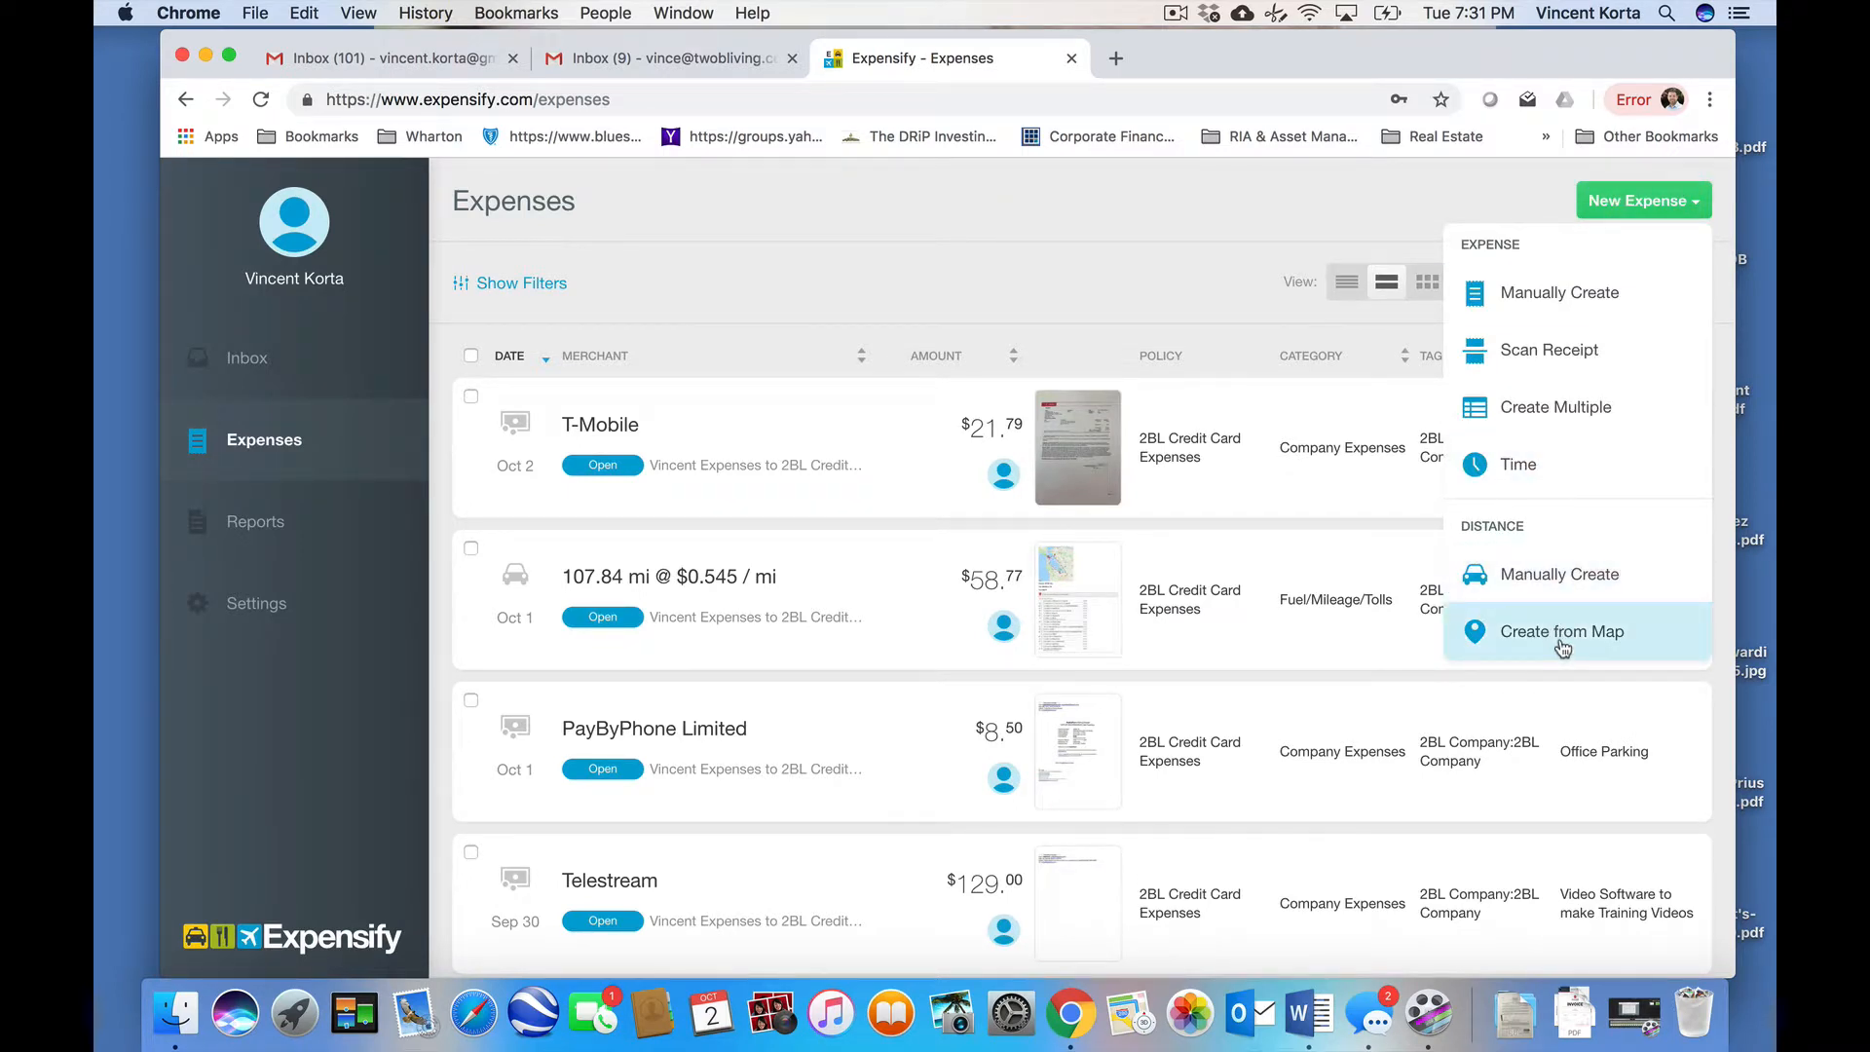
{"action": "left_click", "coordinate": [1562, 576]}
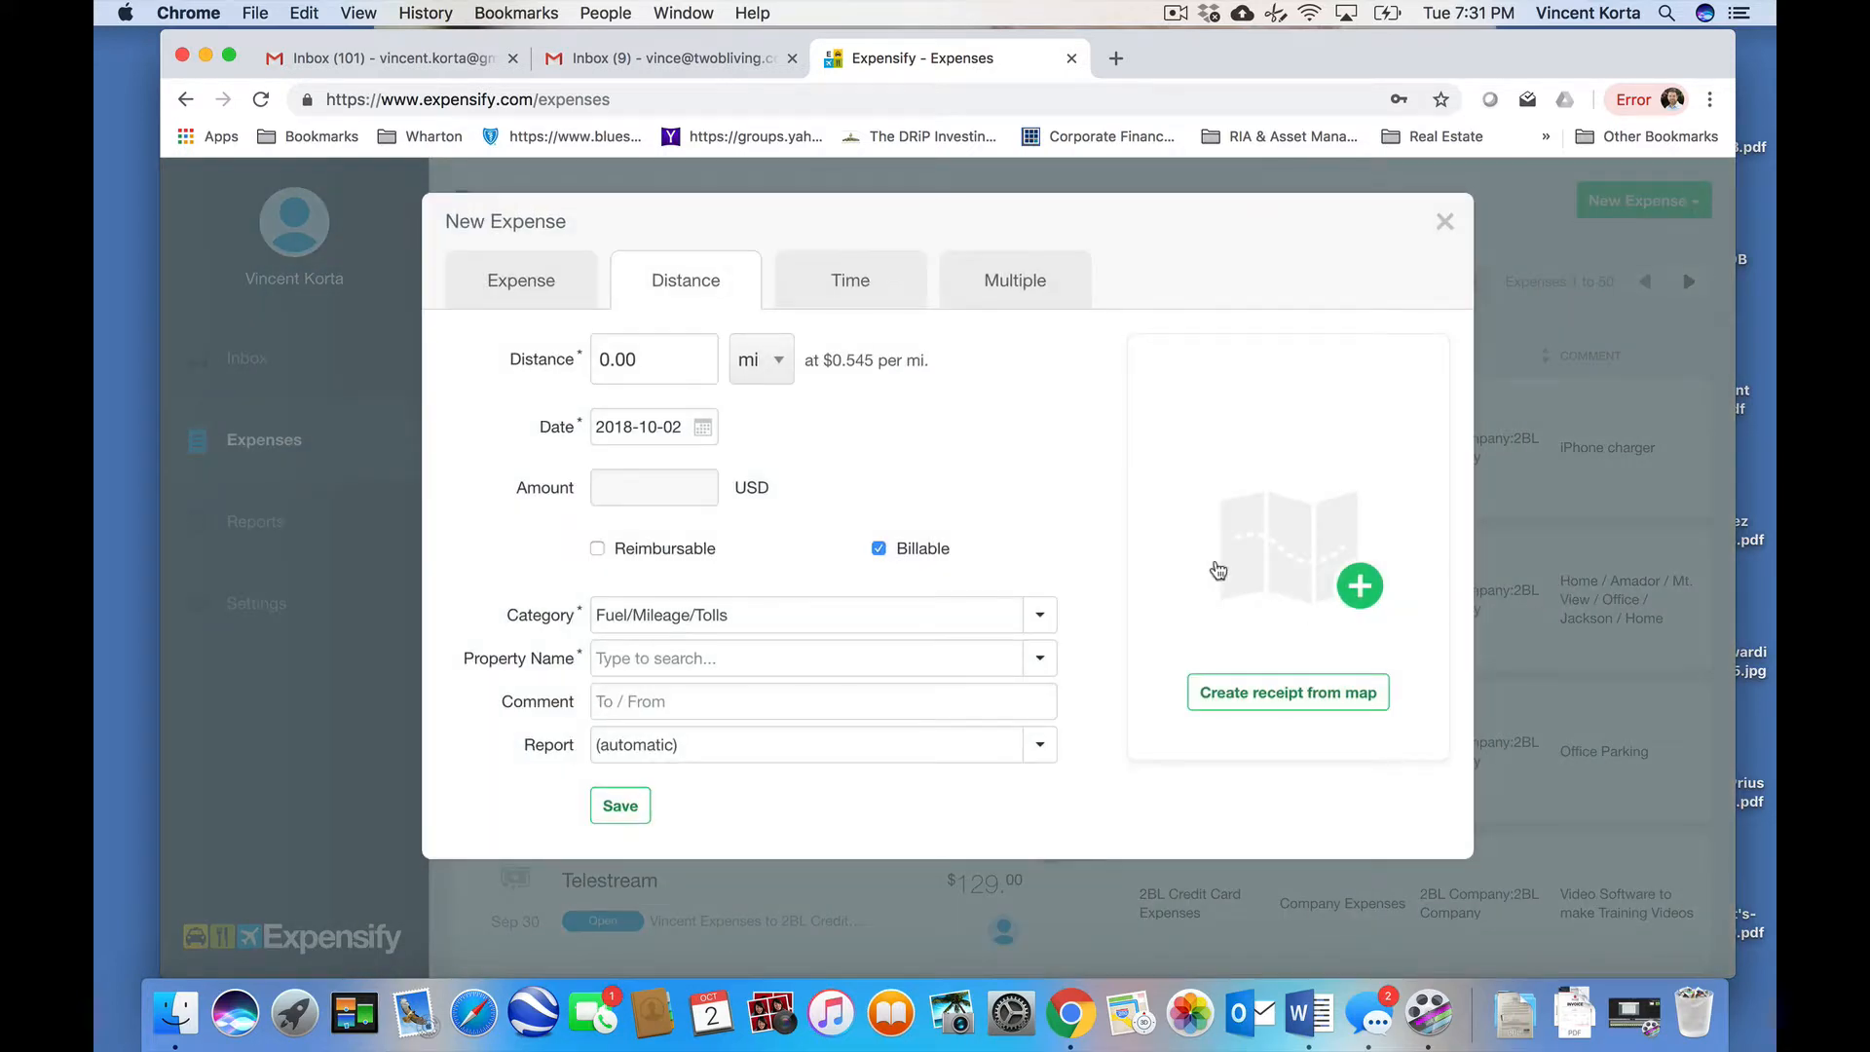
{"action": "left_click", "coordinate": [1300, 561]}
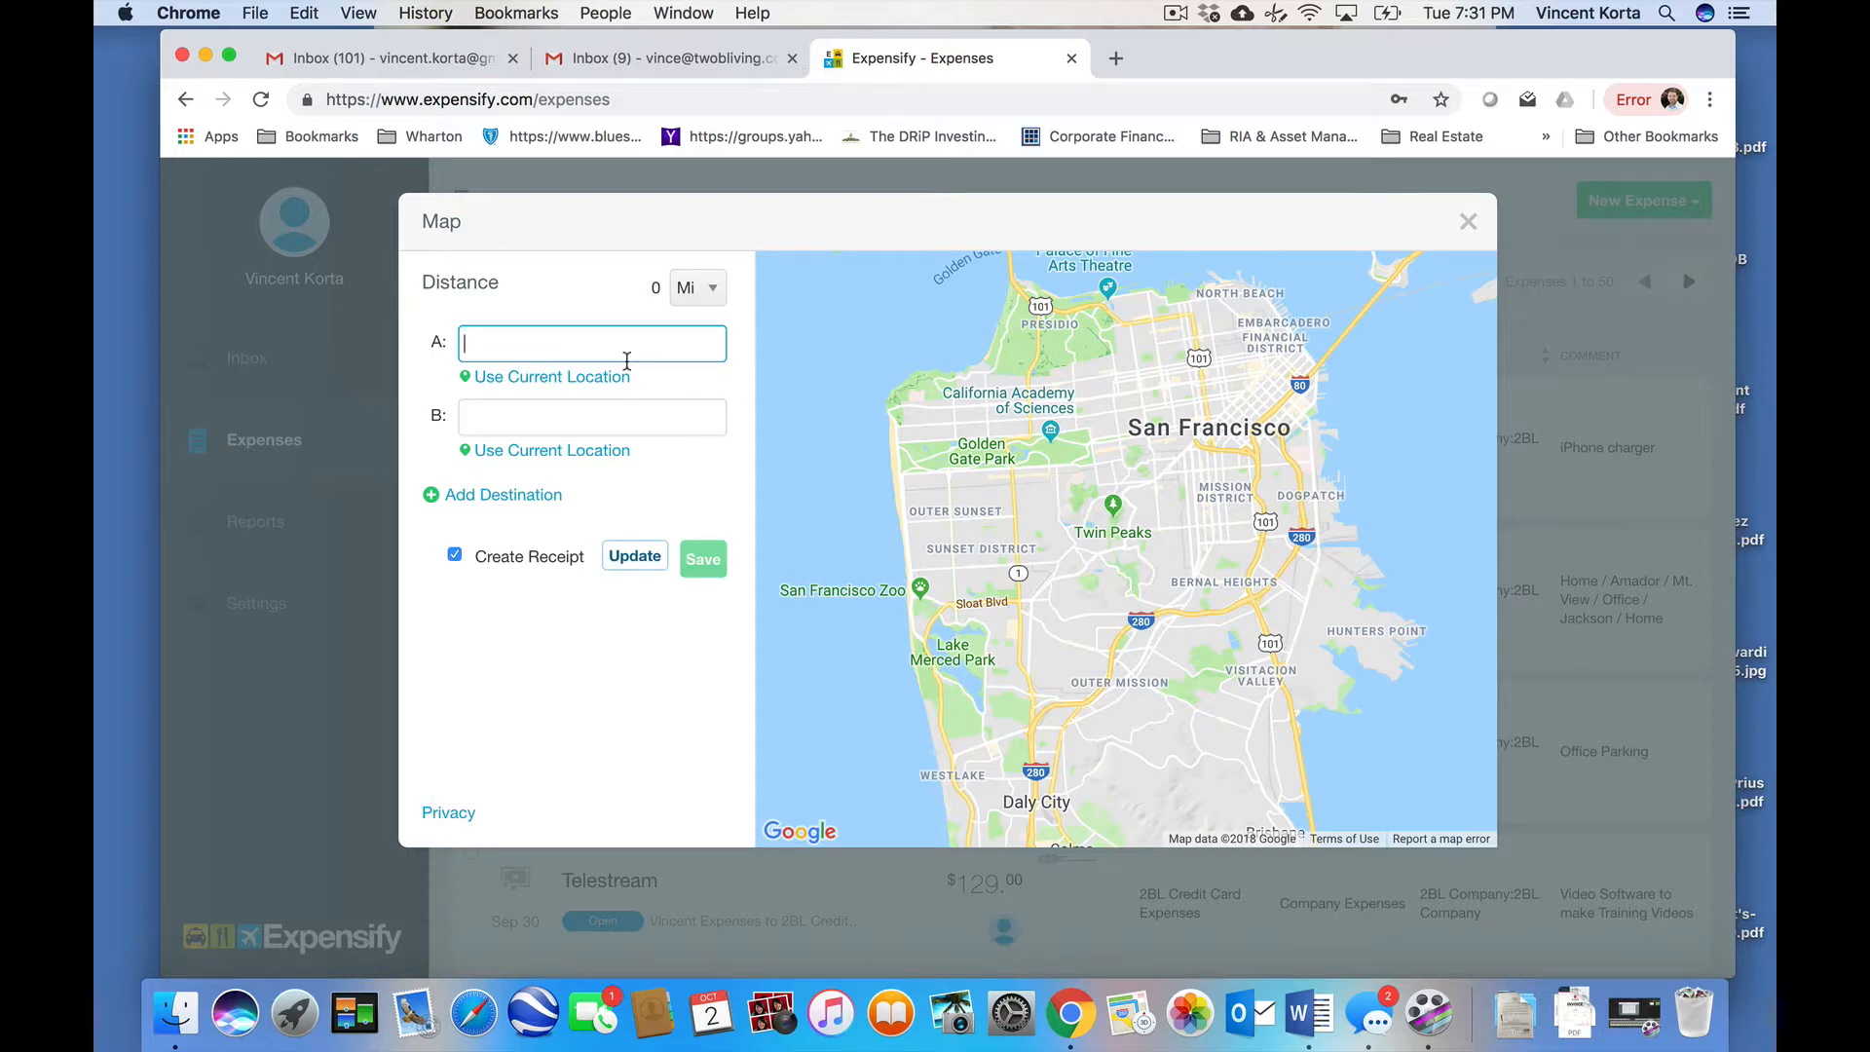
{"action": "type", "text": "23 14"}
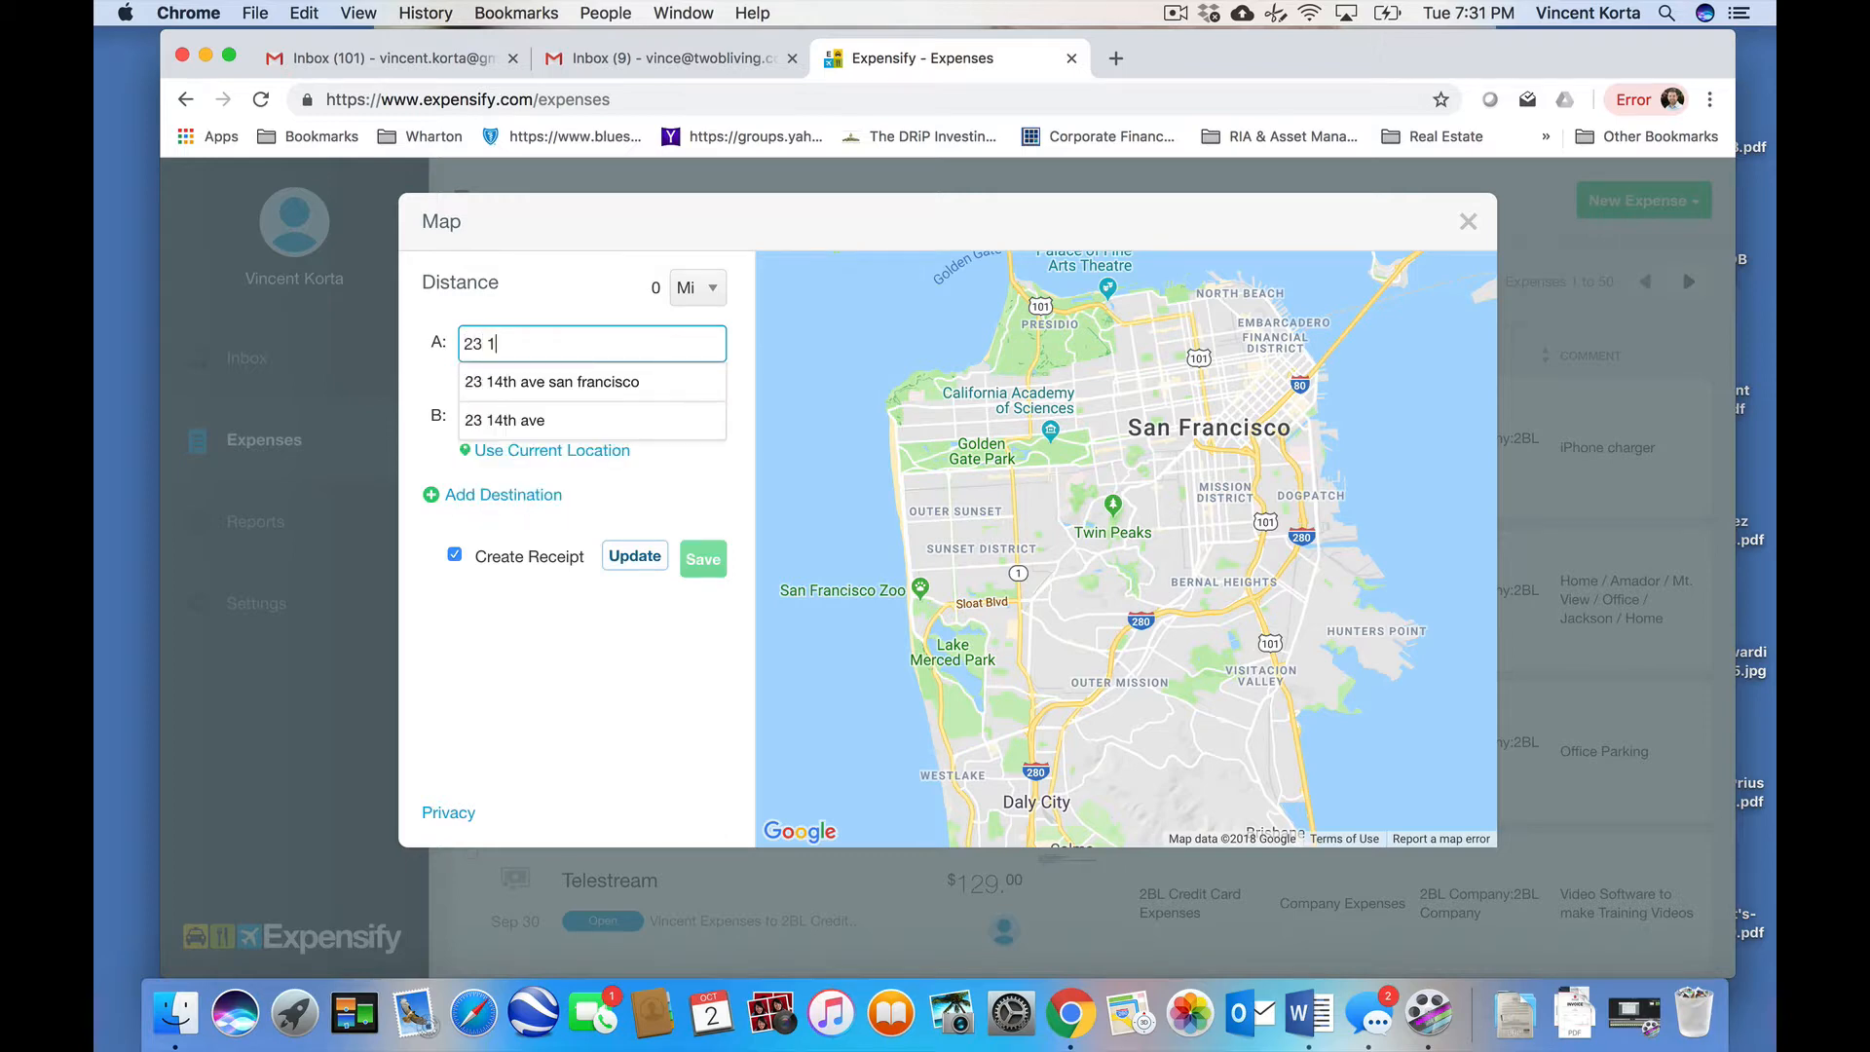
{"action": "left_click", "coordinate": [626, 380]}
{"action": "left_click", "coordinate": [601, 417]}
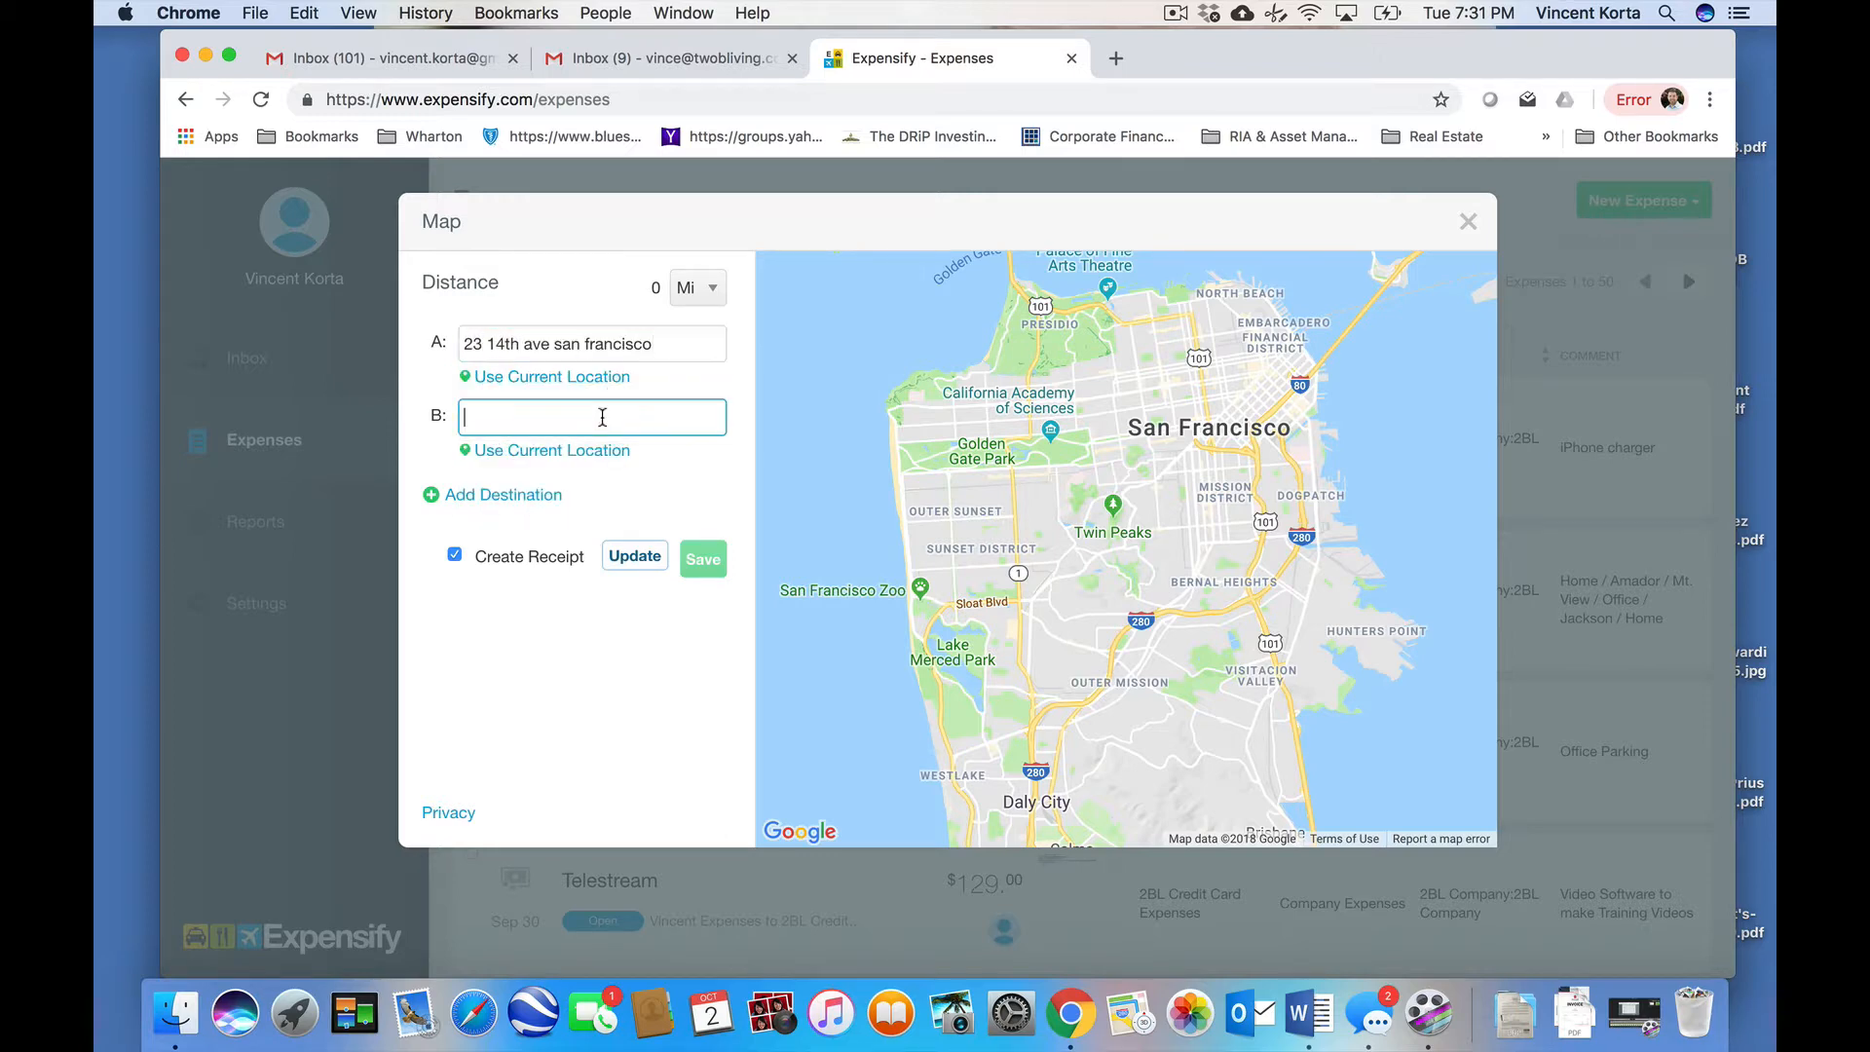
{"action": "type", "text": "4435"}
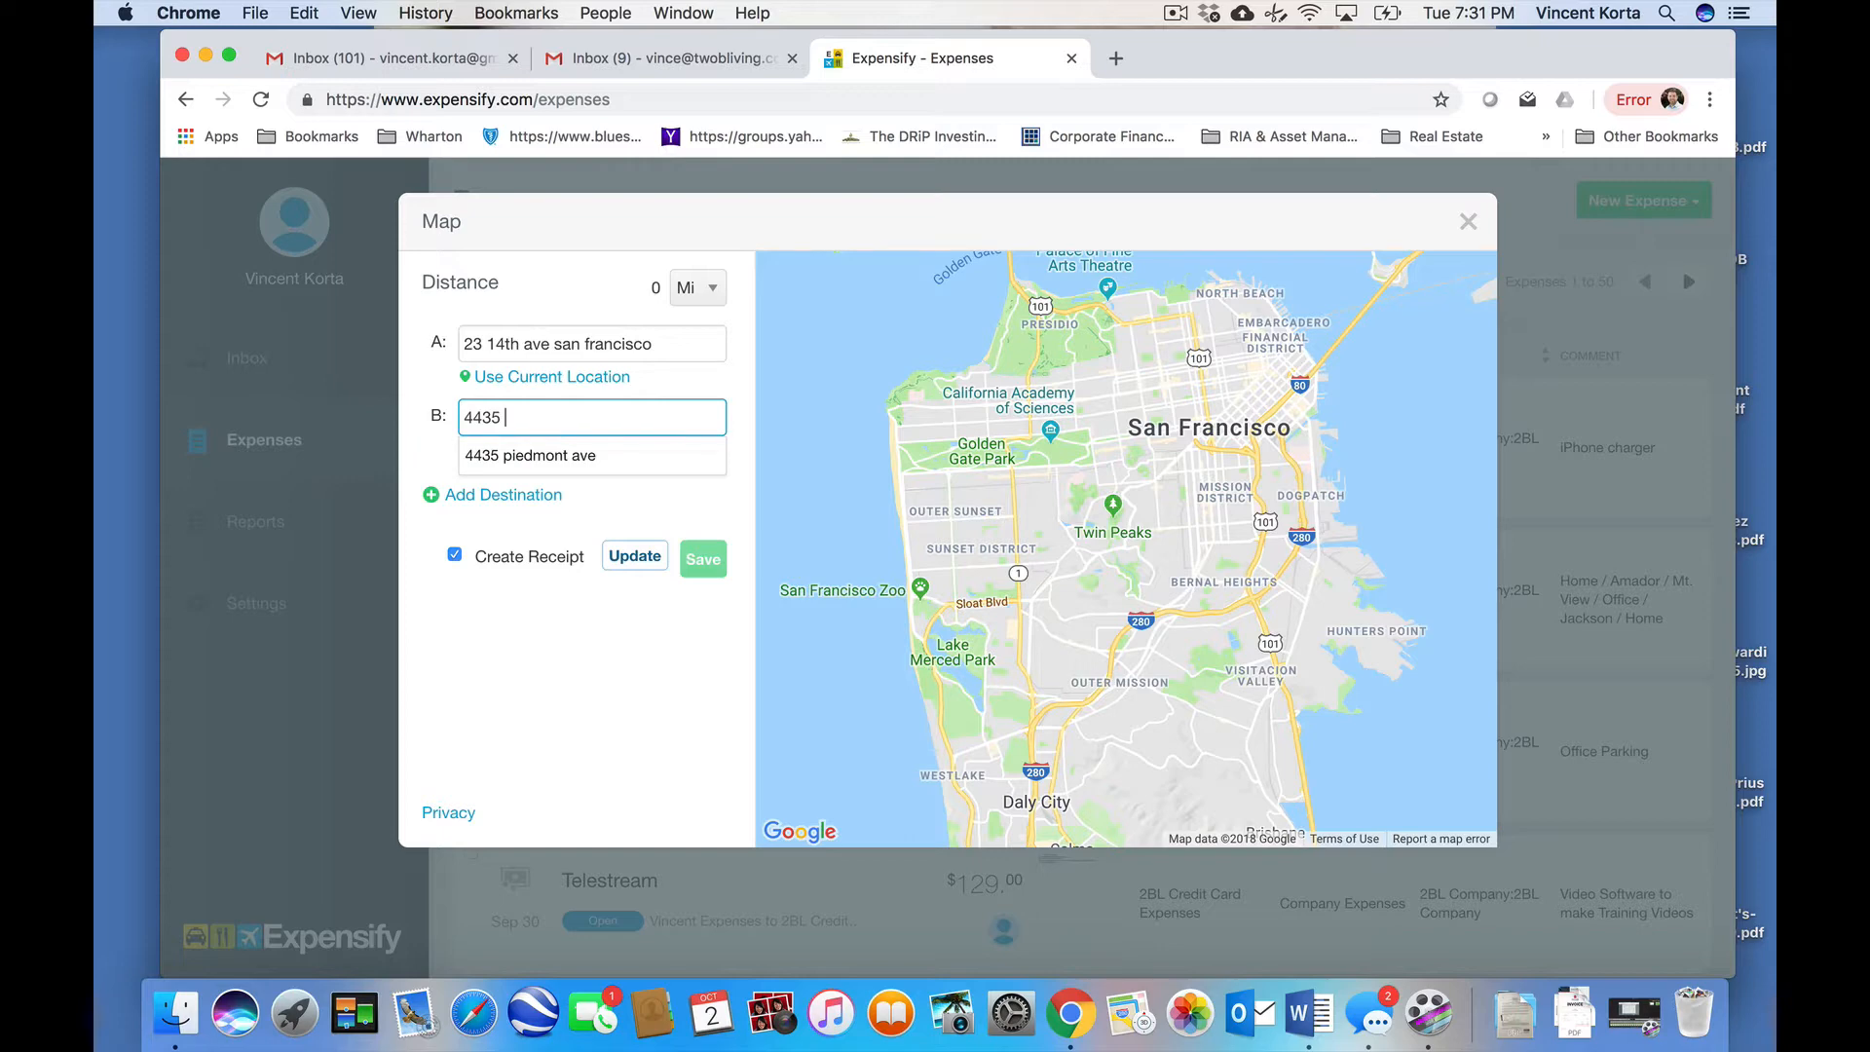
{"action": "left_click", "coordinate": [584, 455]}
{"action": "left_click", "coordinate": [542, 494]}
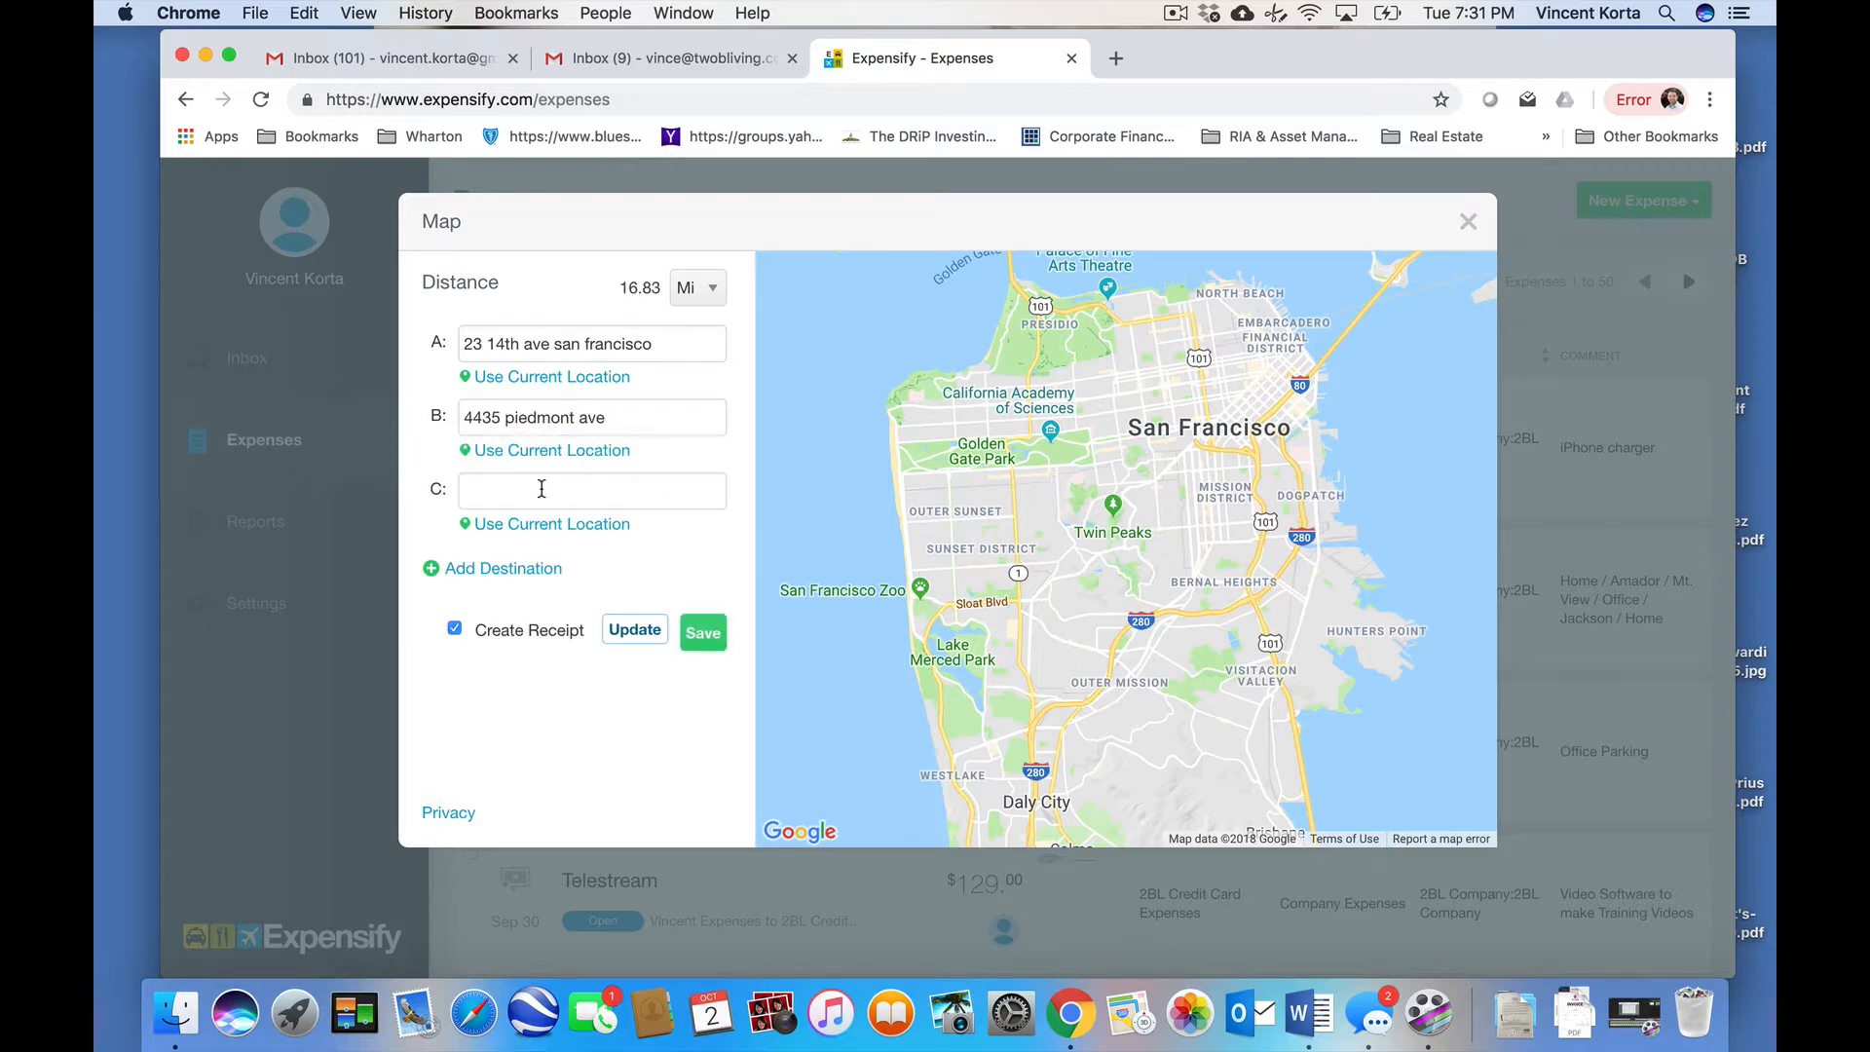
{"action": "left_click", "coordinate": [541, 489]}
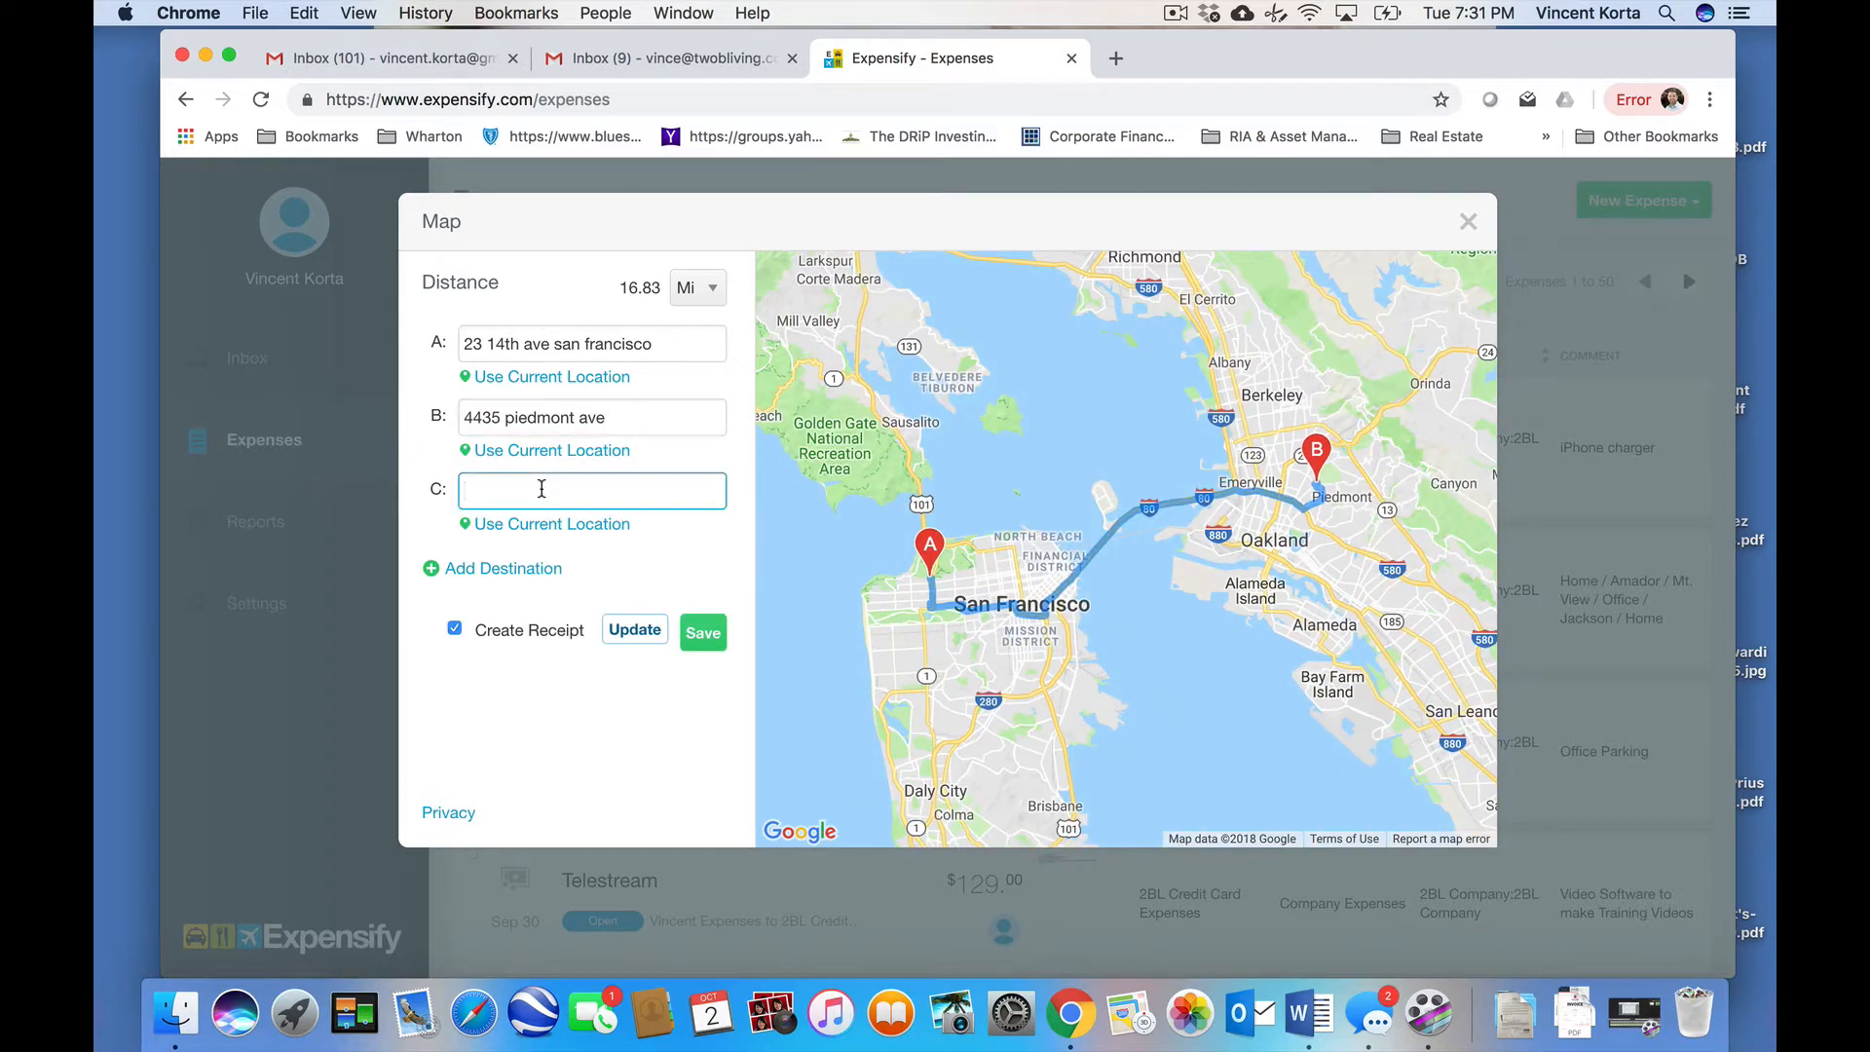
{"action": "type", "text": "300"}
{"action": "type", "text": "380"}
{"action": "key", "text": "BackSpace"}
{"action": "key", "text": "BackSpace"}
{"action": "key", "text": "BackSpace"}
{"action": "type", "text": "franciscan fremont, ca."}
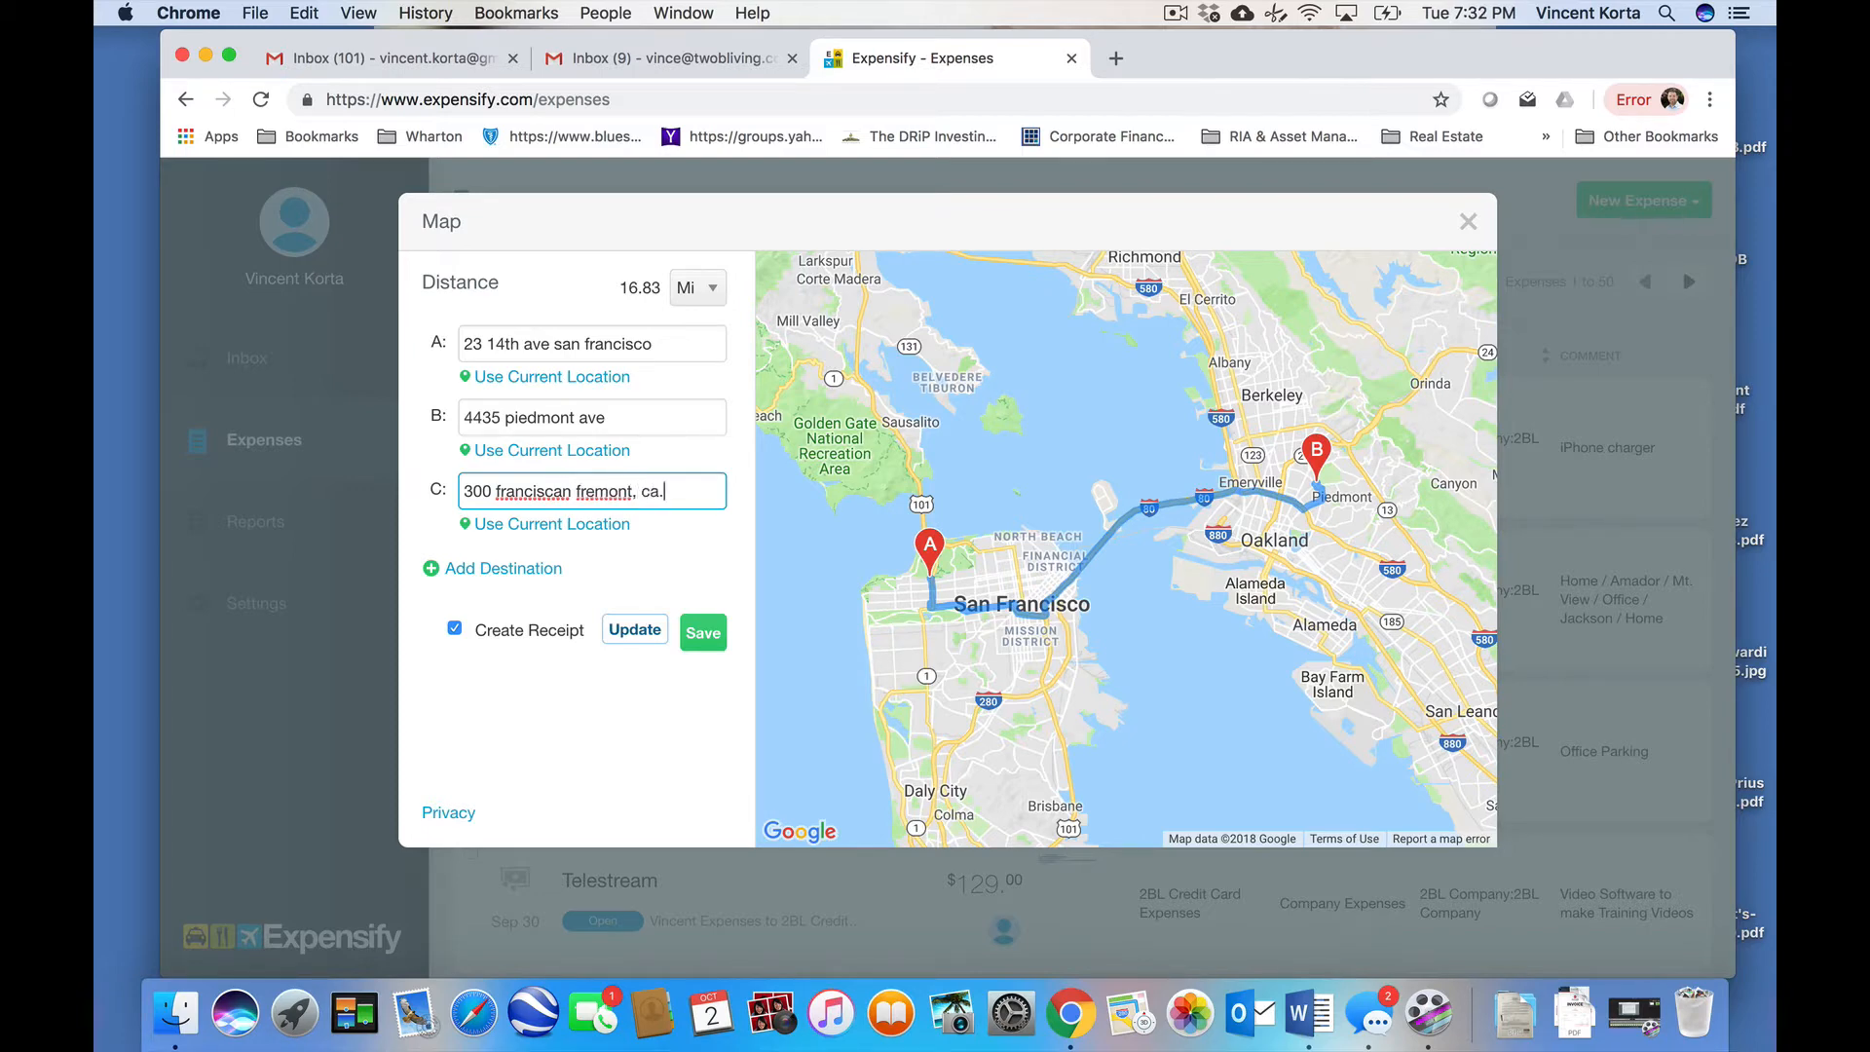
{"action": "right_click", "coordinate": [522, 489]}
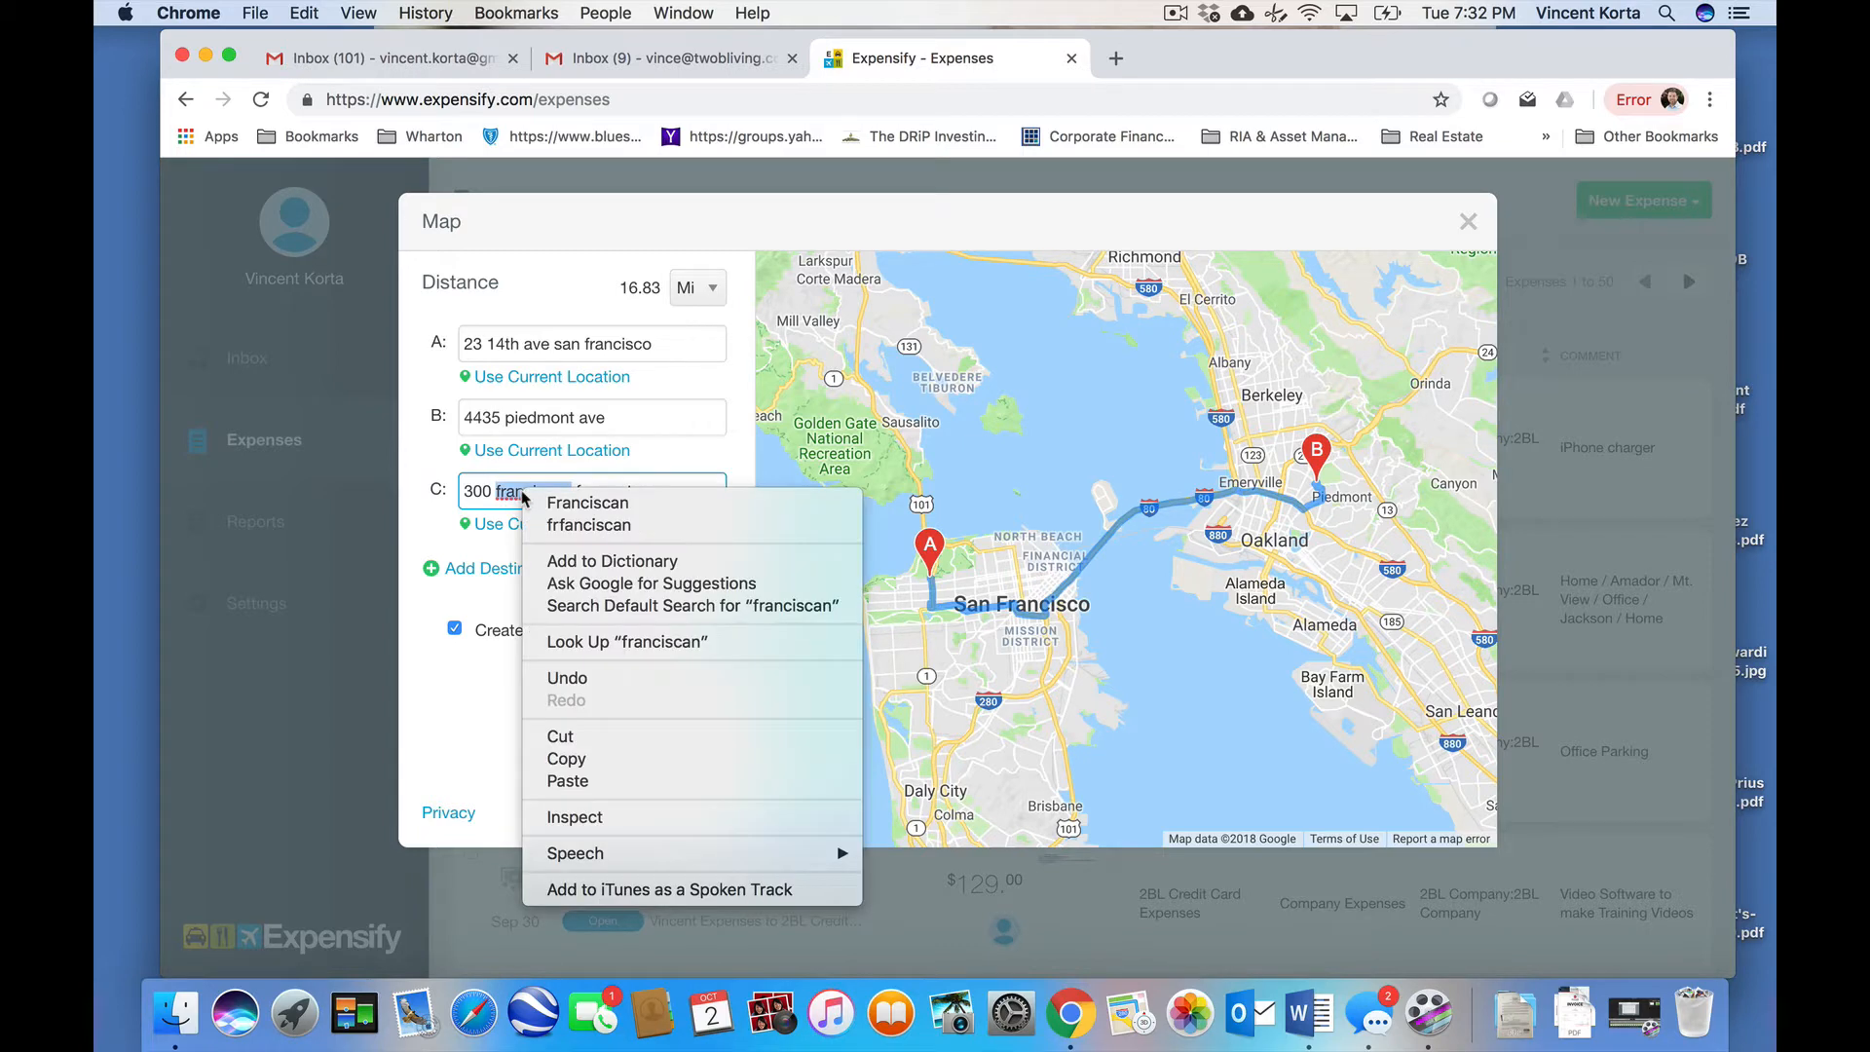
{"action": "left_click", "coordinate": [546, 497]}
{"action": "left_click", "coordinate": [535, 566]}
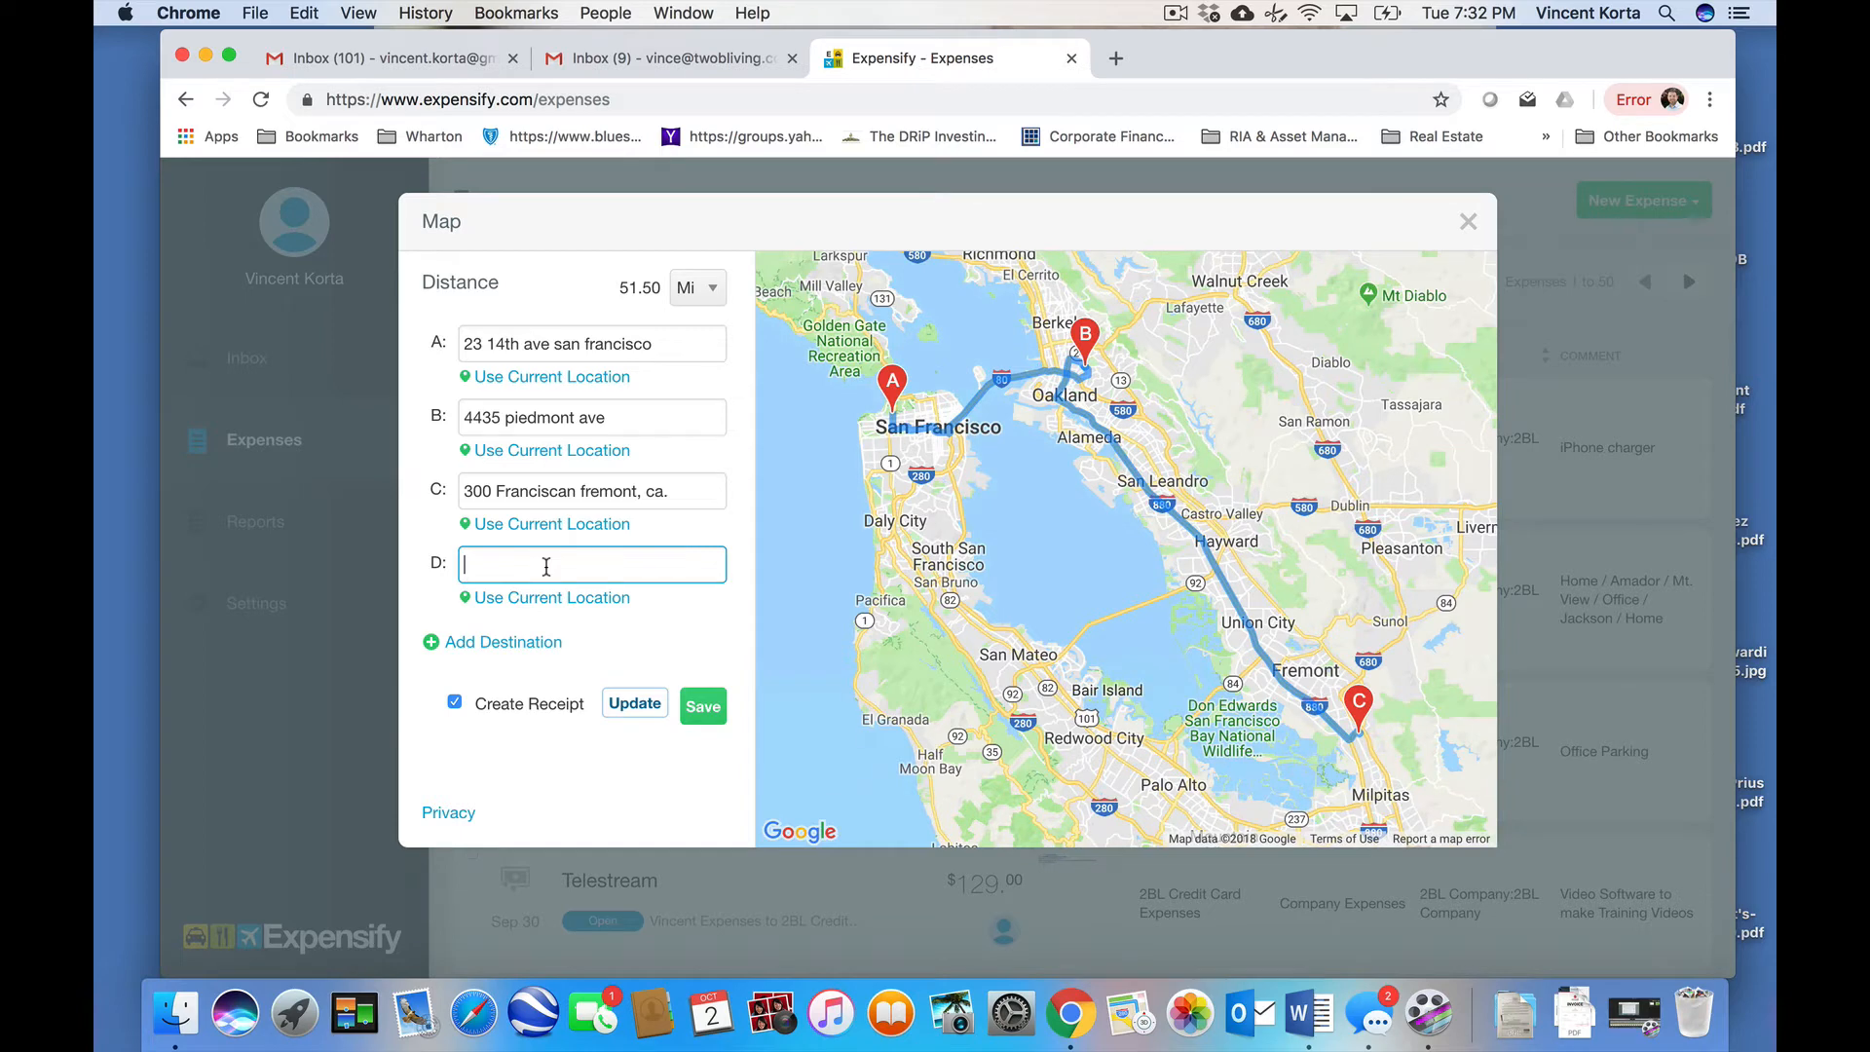
{"action": "type", "text": "23"}
{"action": "left_click", "coordinate": [555, 597]}
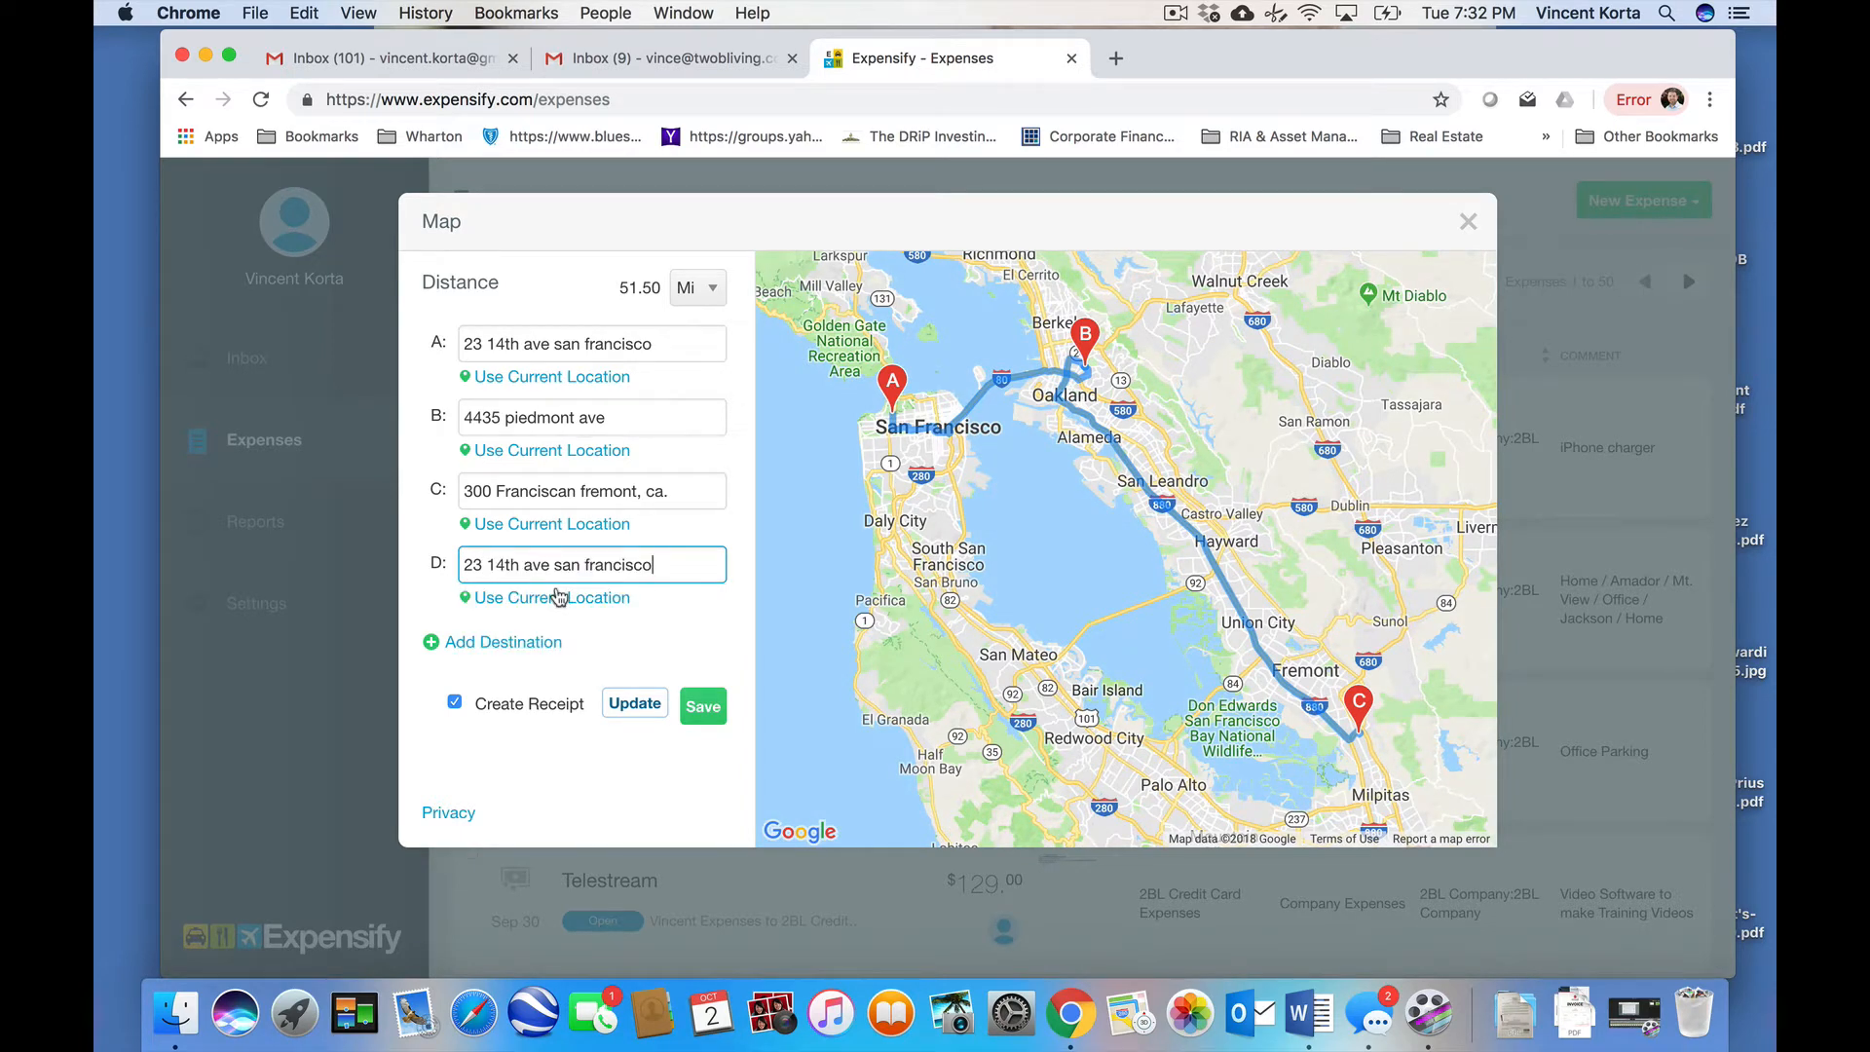
{"action": "left_click", "coordinate": [698, 707]}
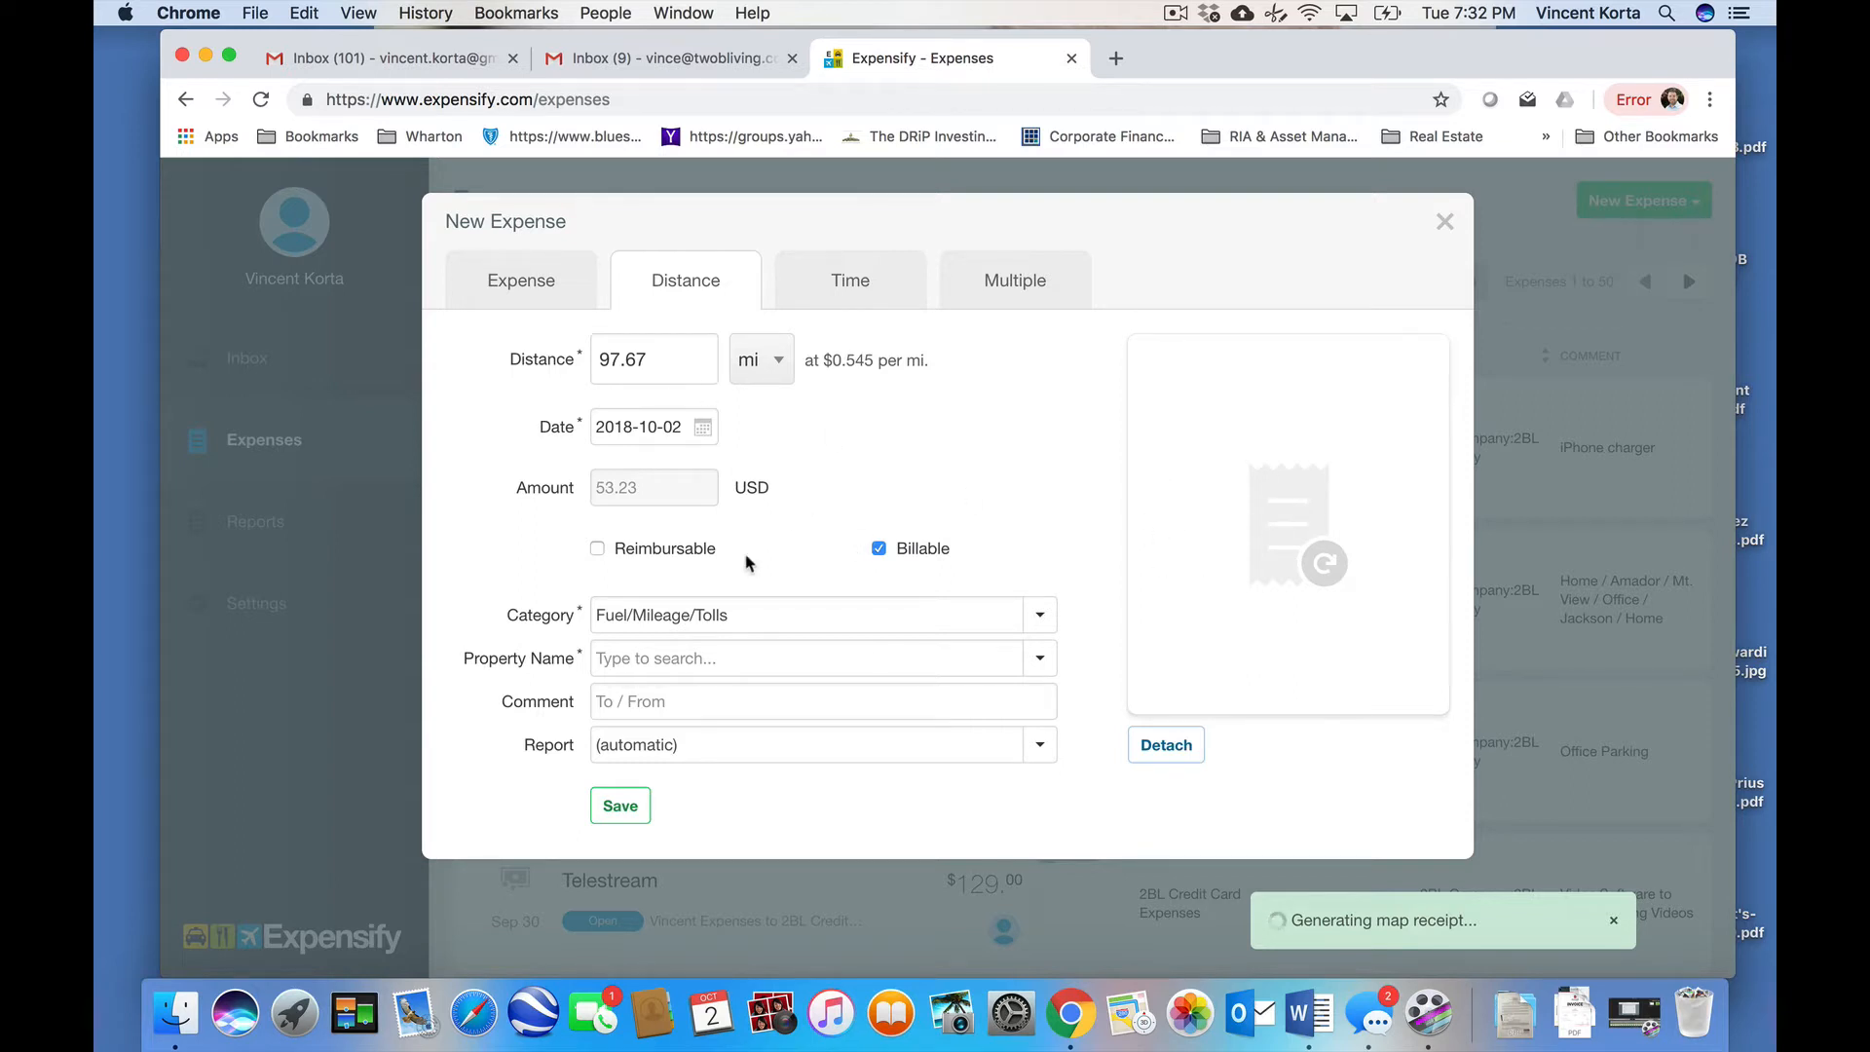
- Make the trip reimbursable, not billable, with Property Name 2BL Company
{"action": "left_click", "coordinate": [658, 552]}
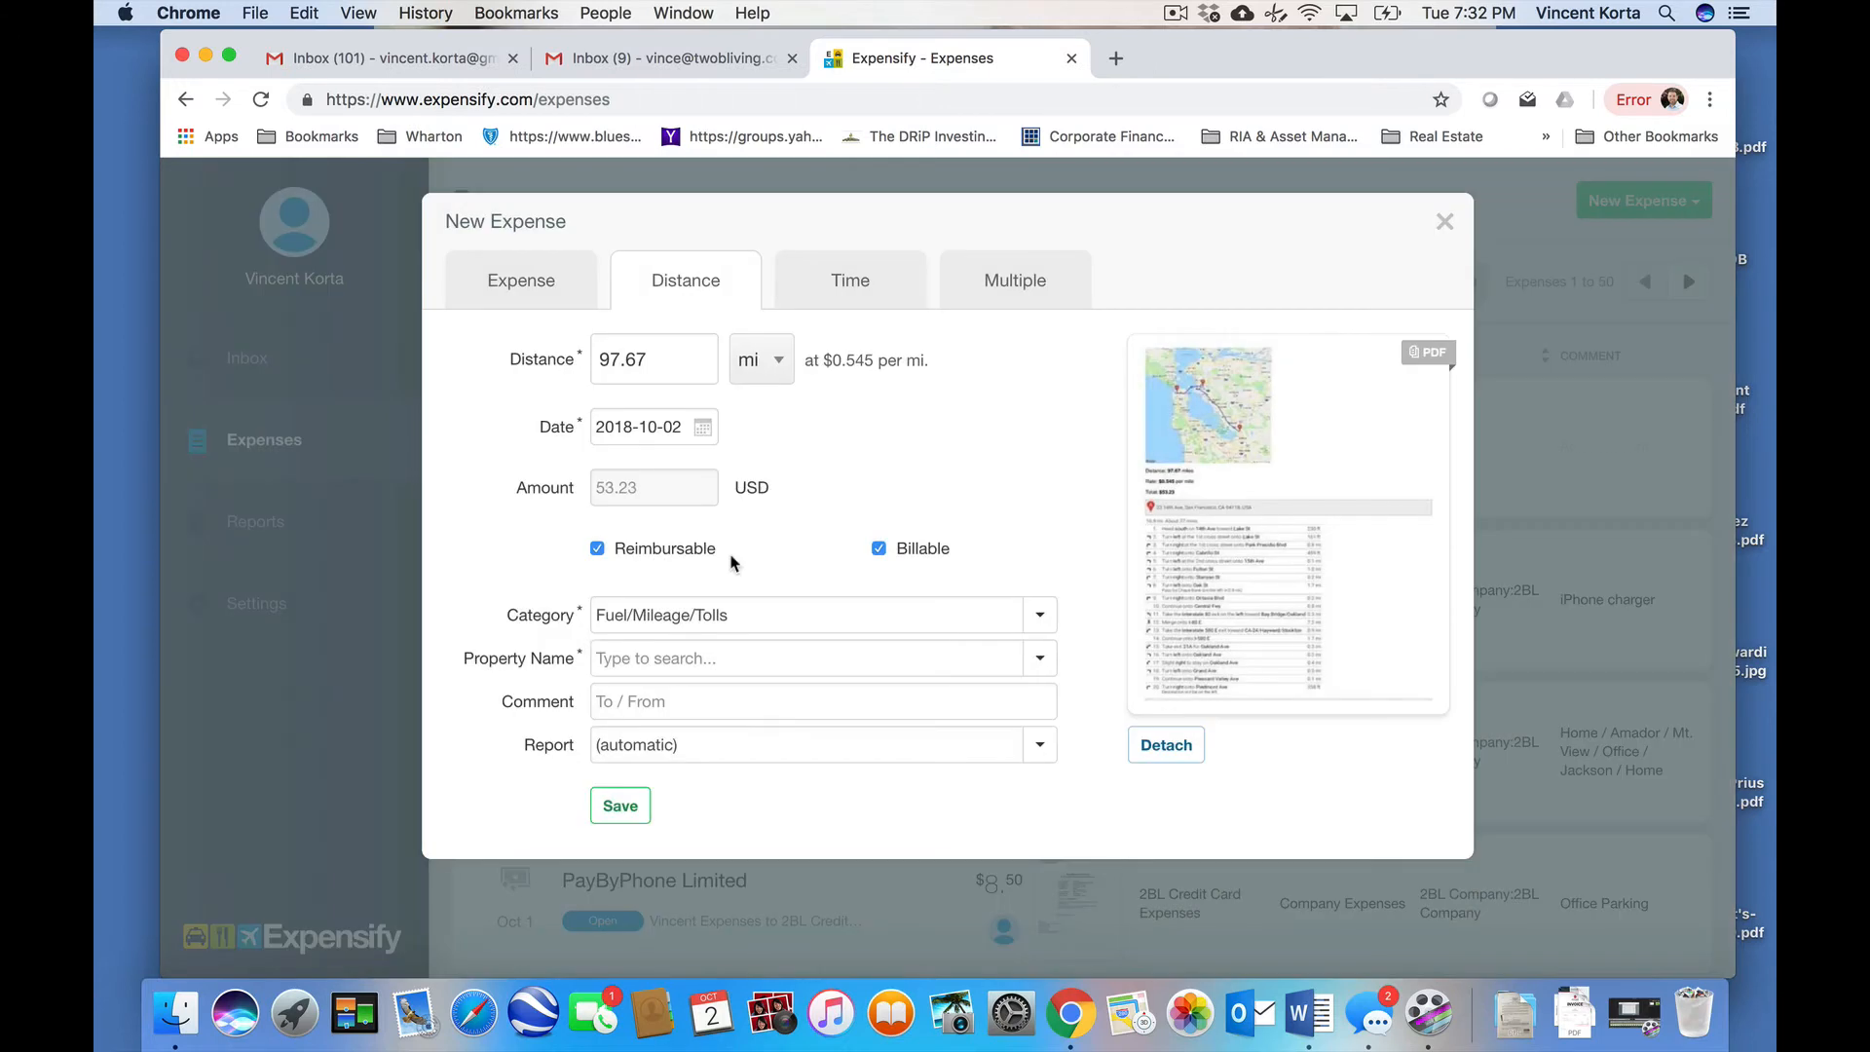
{"action": "left_click", "coordinate": [901, 551]}
{"action": "left_click", "coordinate": [730, 666]}
{"action": "type", "text": "2b"}
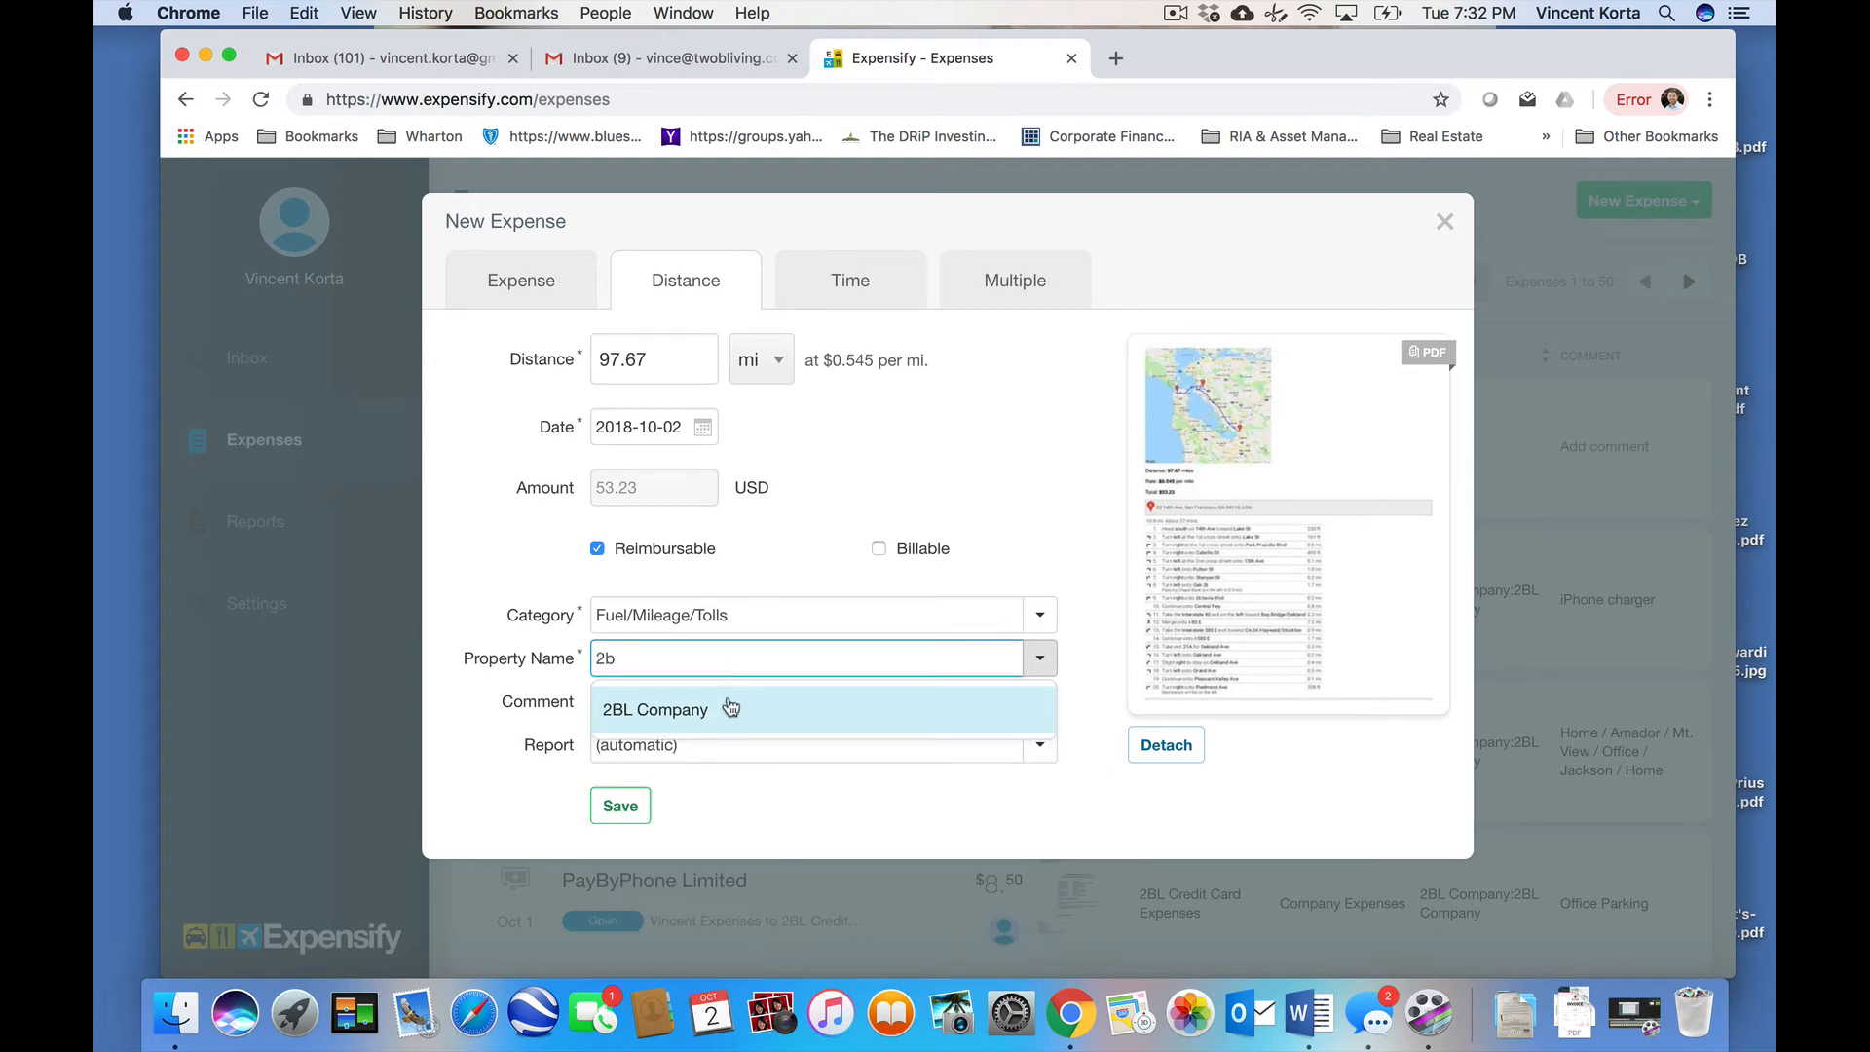
{"action": "left_click", "coordinate": [730, 709]}
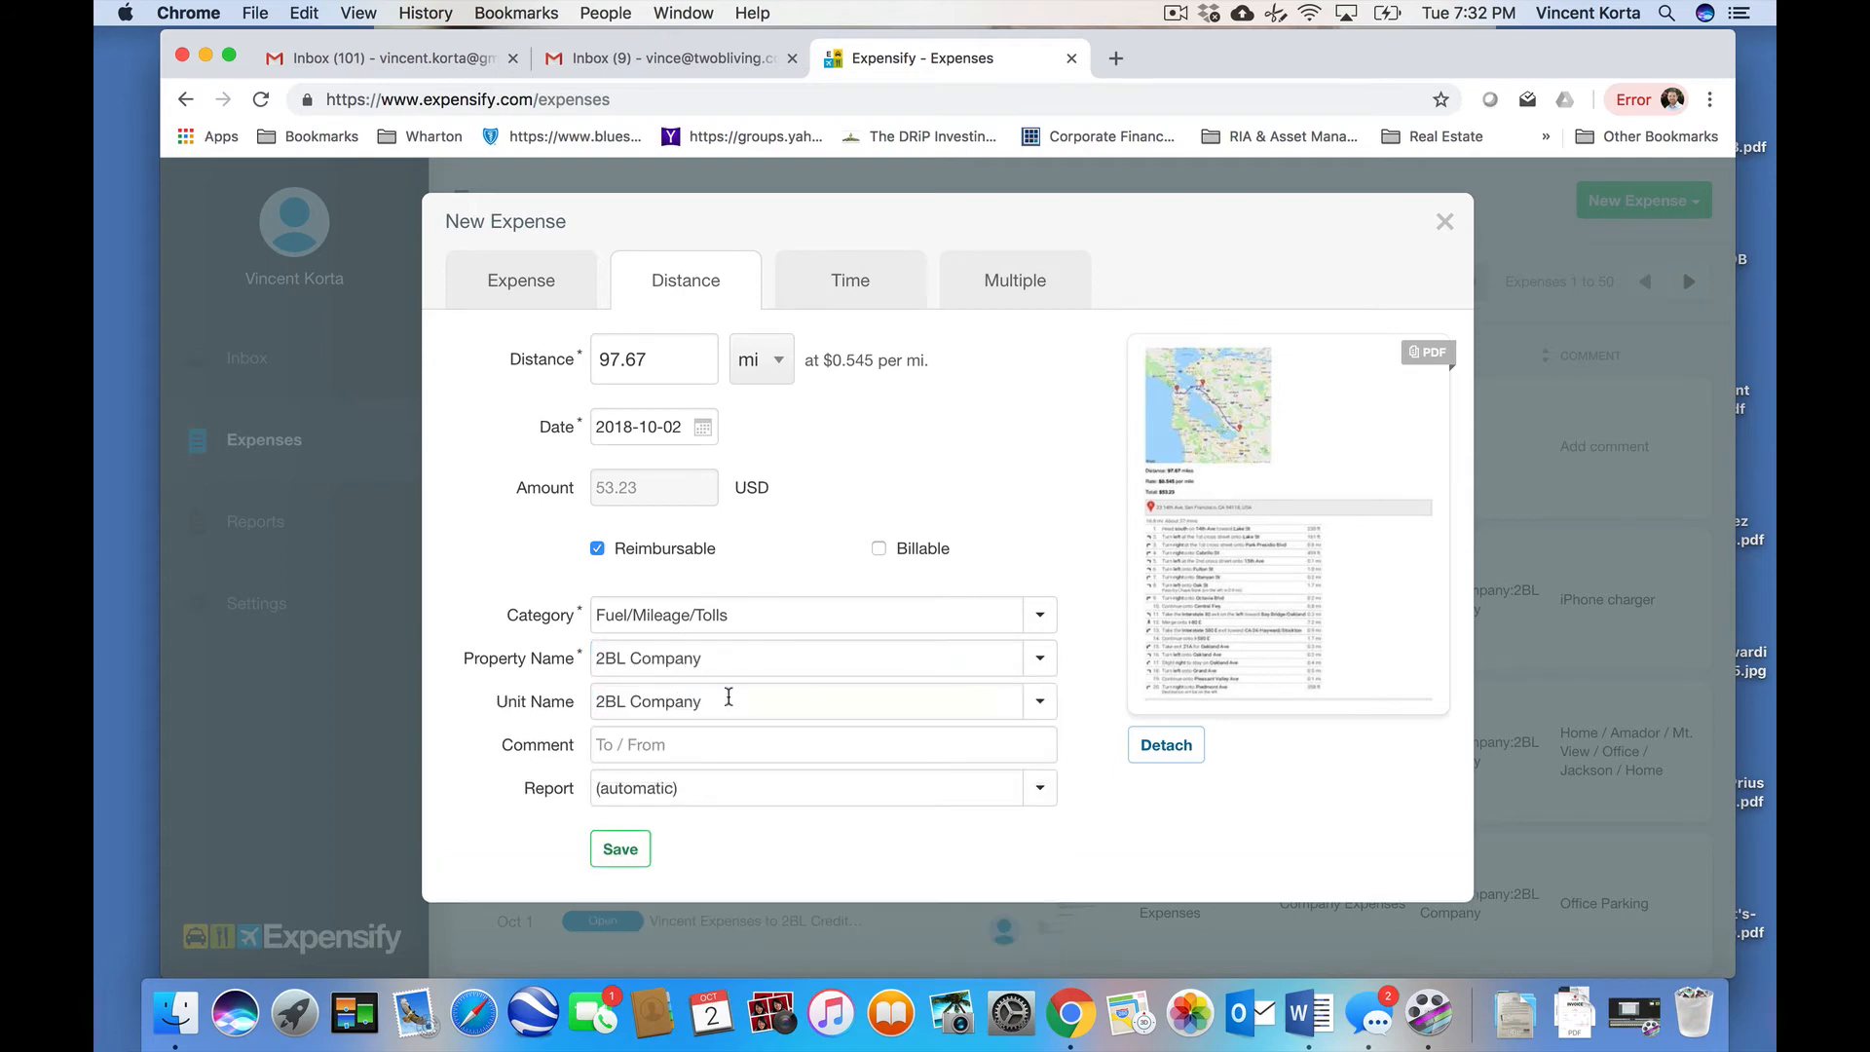
- Comment the trip 'Home / Amador / Franciscan / Home' and save the expense
{"action": "left_click", "coordinate": [695, 744]}
{"action": "type", "text": "Home /"}
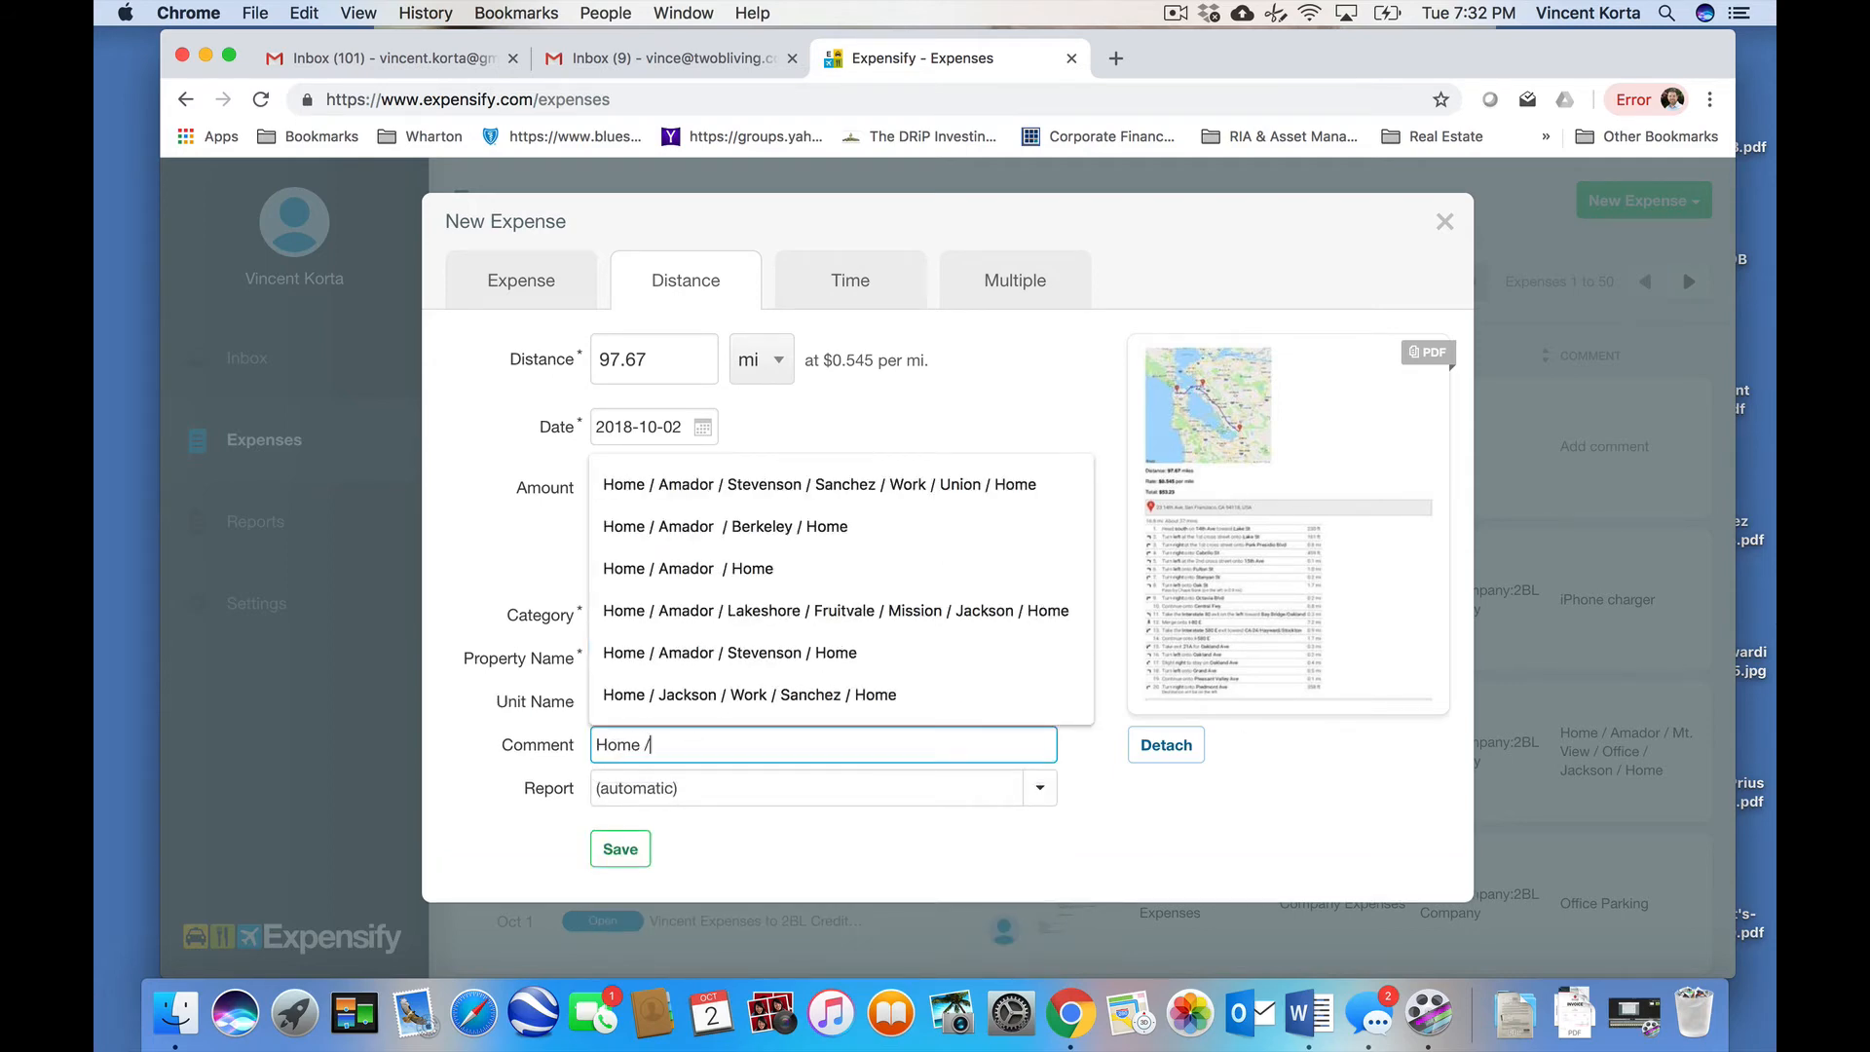
{"action": "type", "text": " Amador / "}
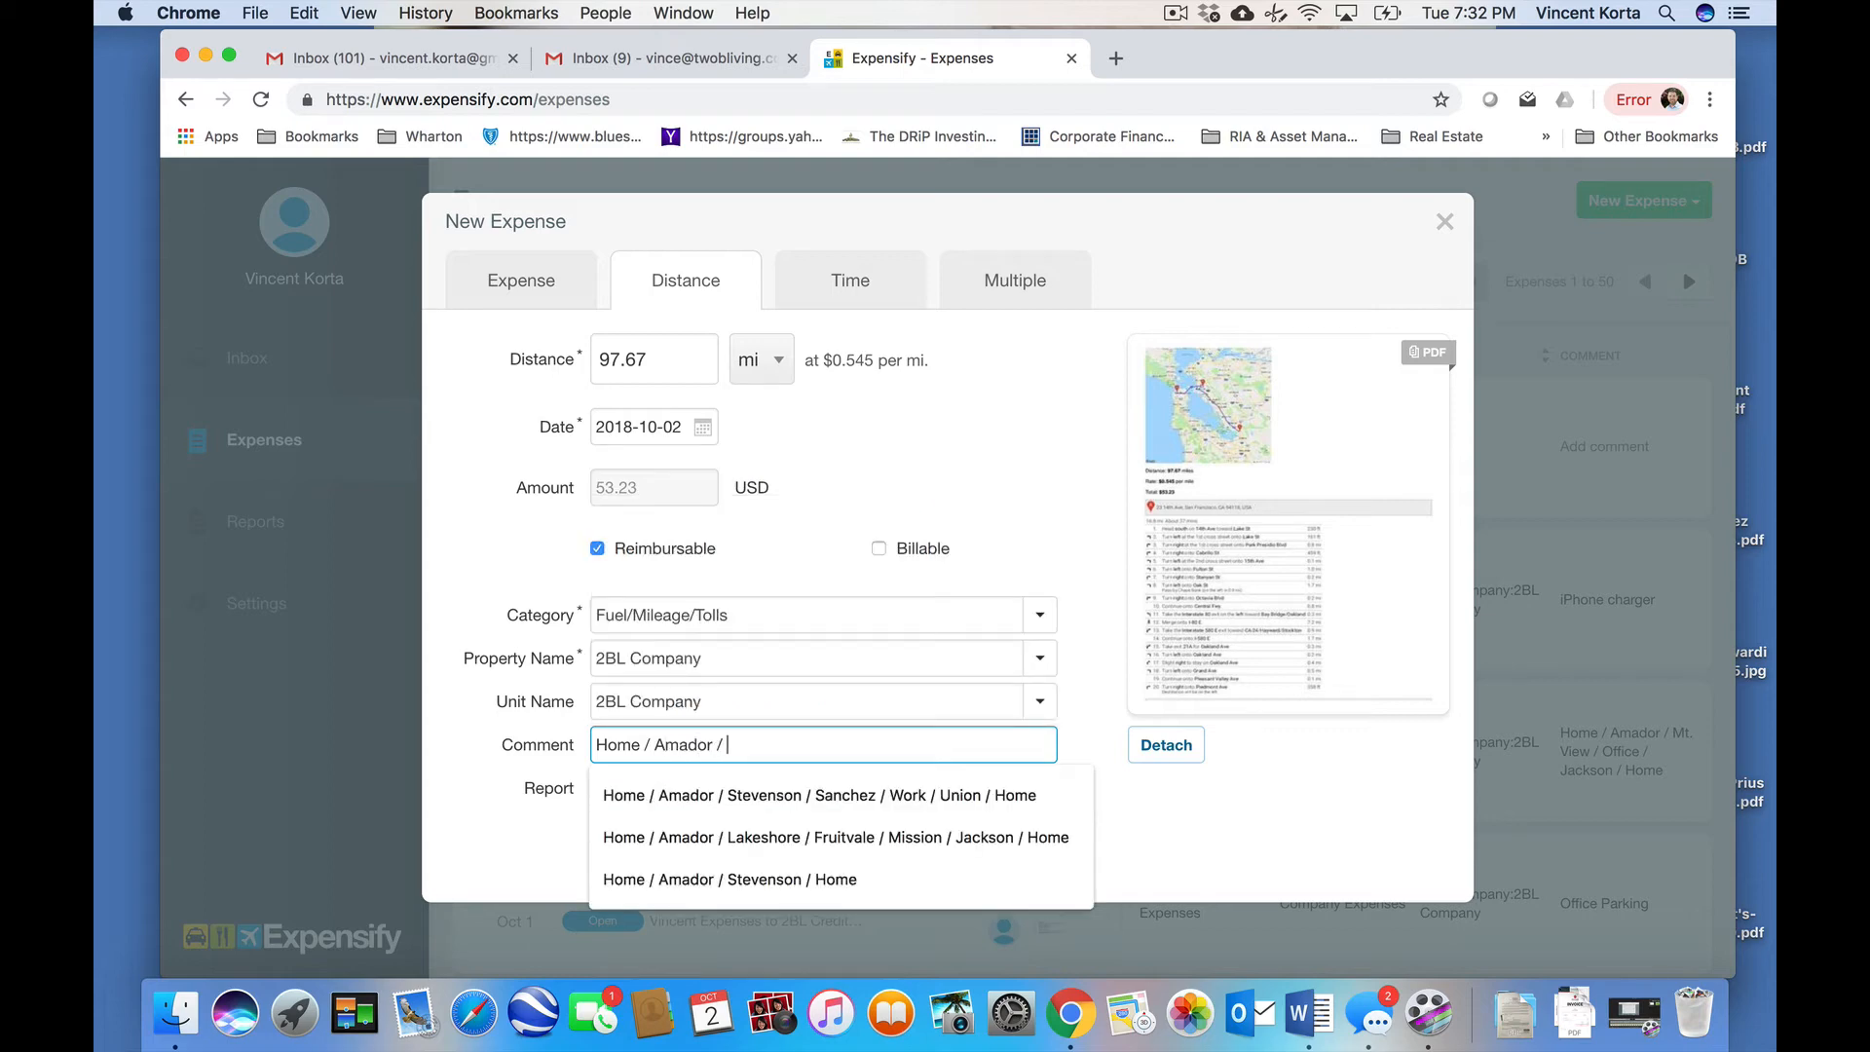
{"action": "type", "text": "Francisco"}
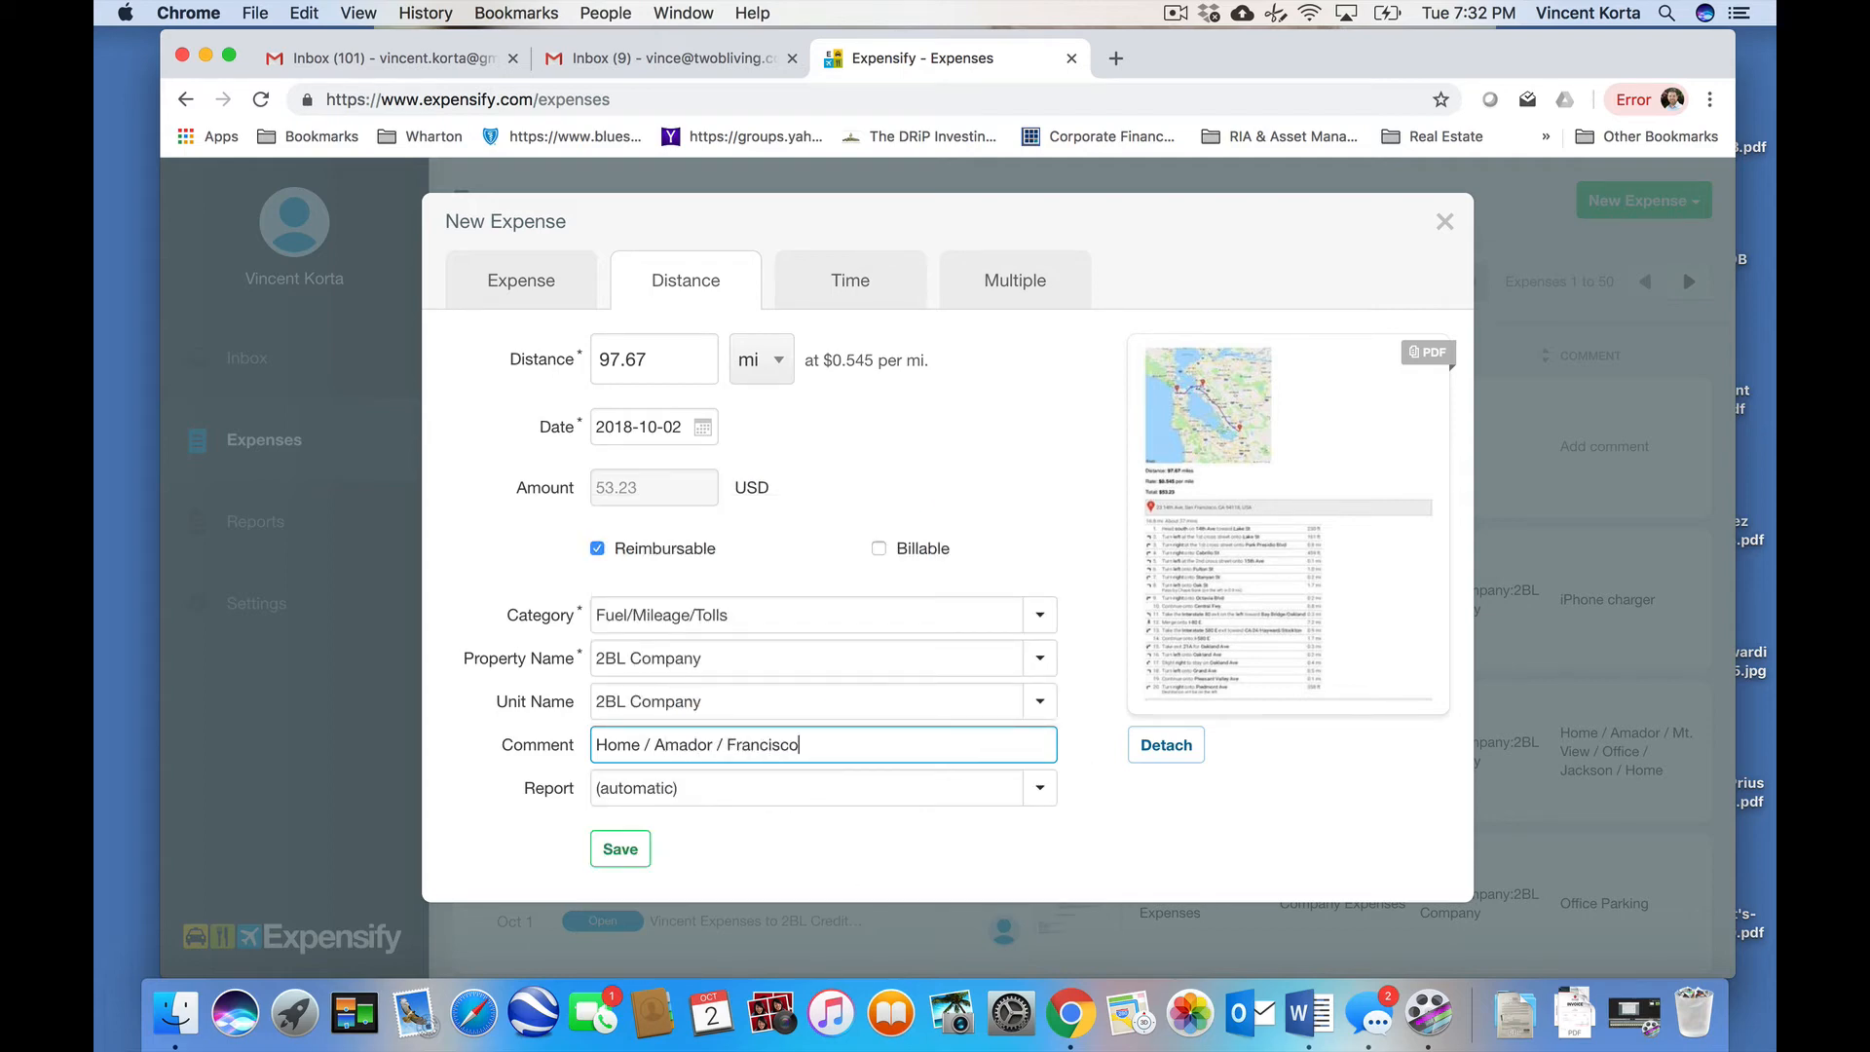
{"action": "type", "text": "an / Home"}
{"action": "left_click", "coordinate": [640, 849]}
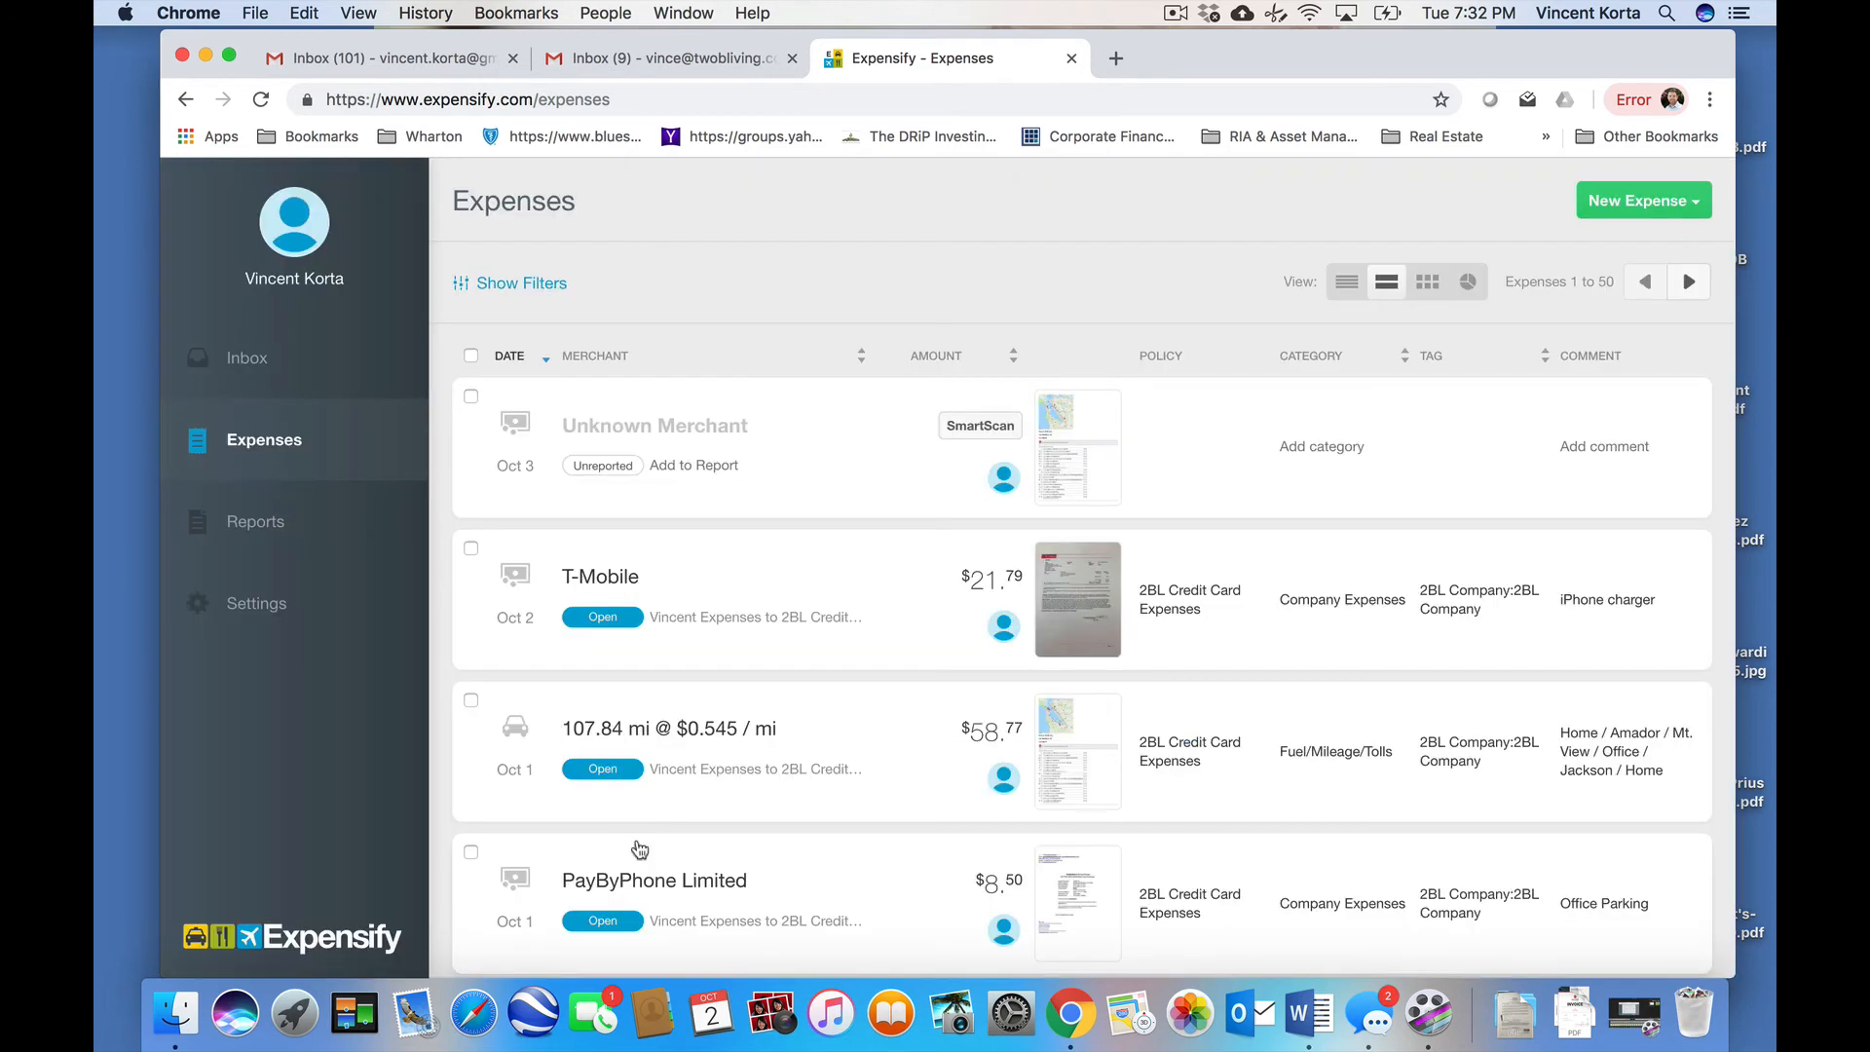